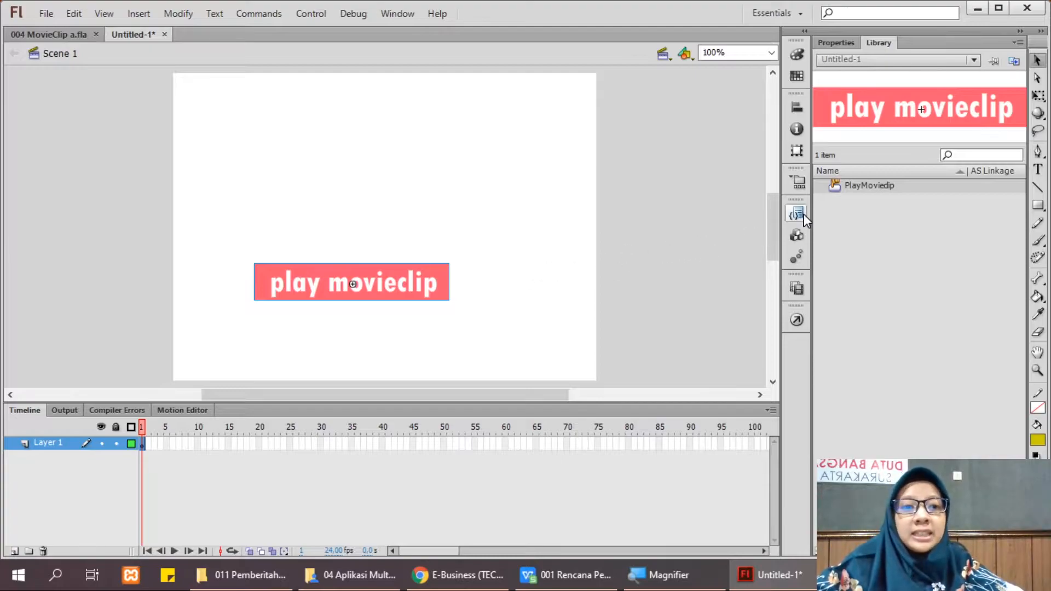
Step: Enter the PlayMovieclip button, zoom in, and inspect its Over/Down frames and stage artwork
double_click(839, 190)
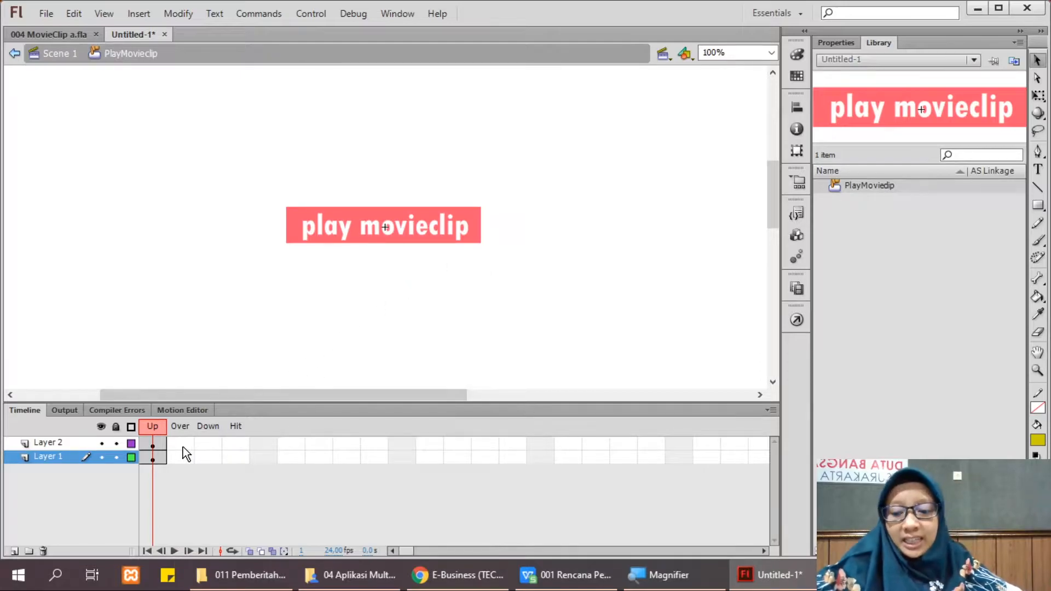
key(super+plus)
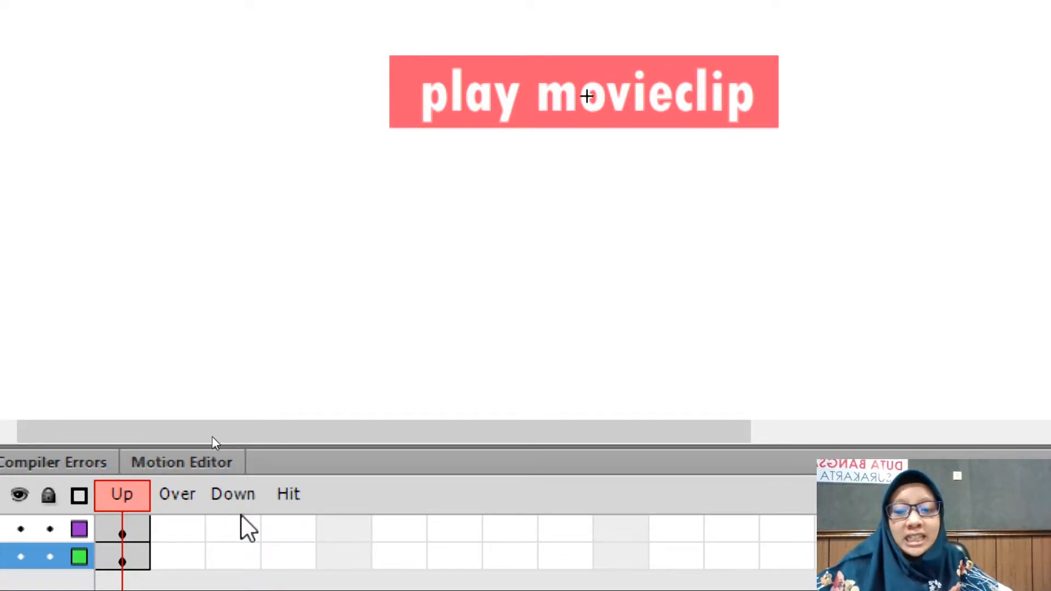
click(171, 533)
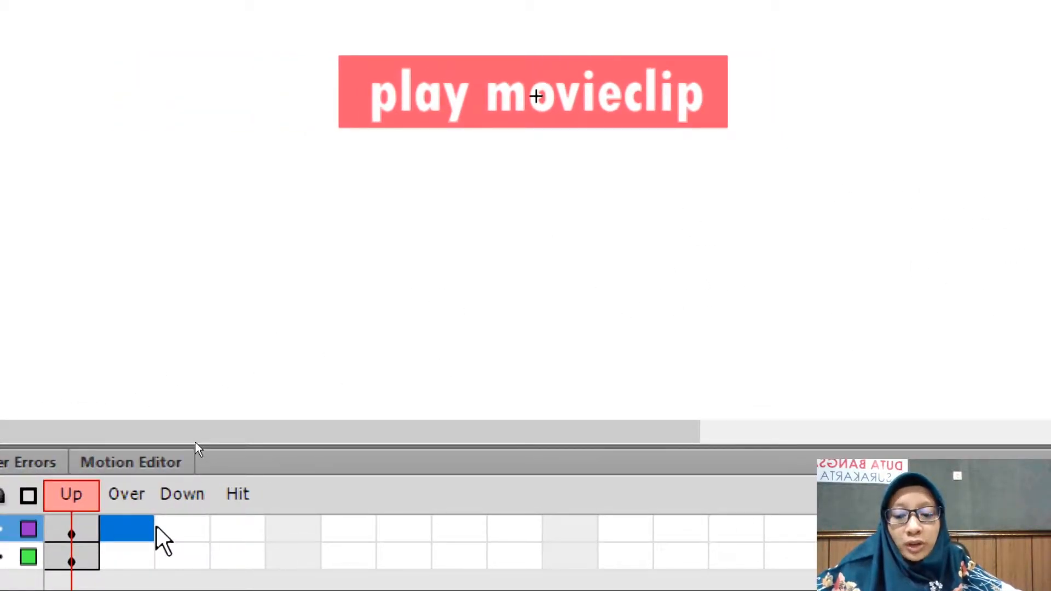
click(159, 529)
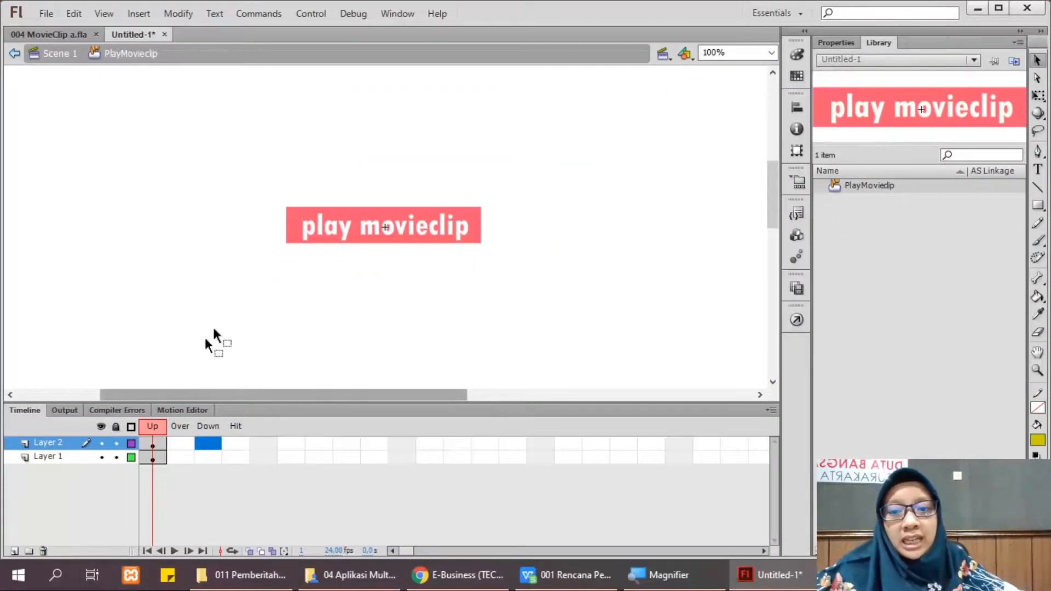
click(326, 235)
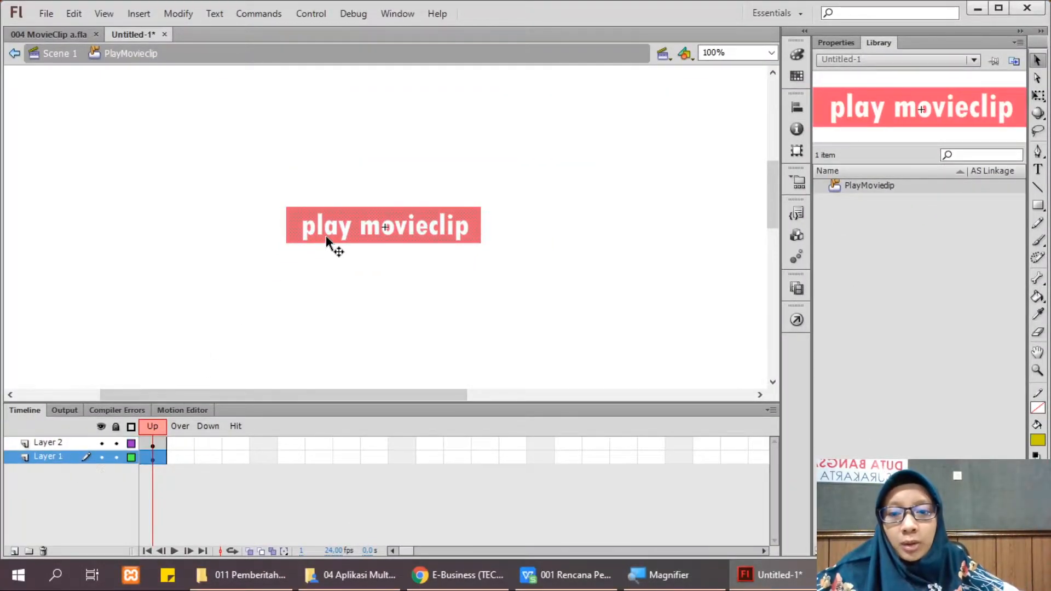
click(315, 232)
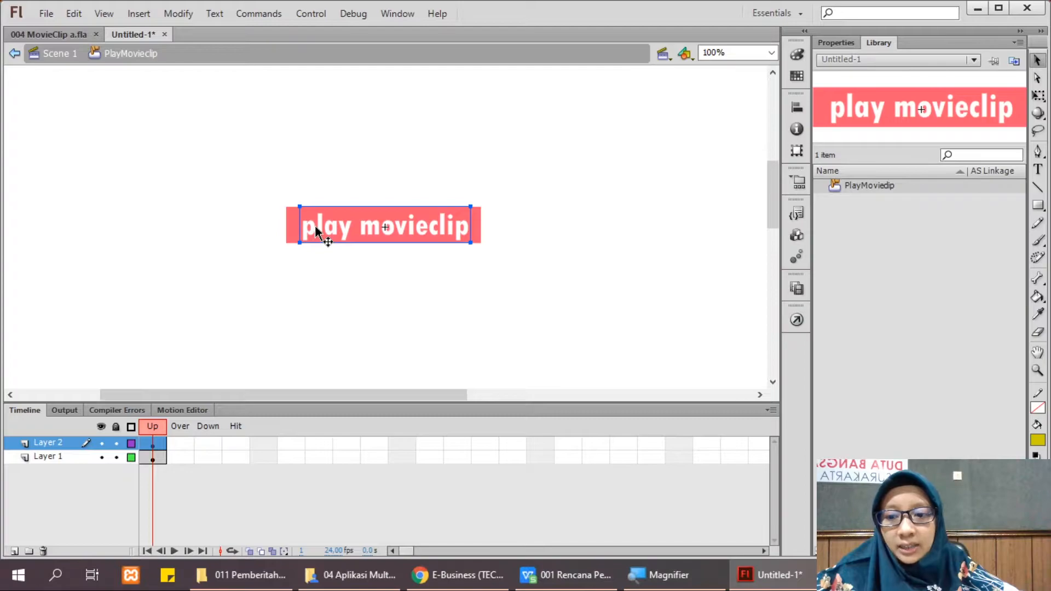
click(185, 447)
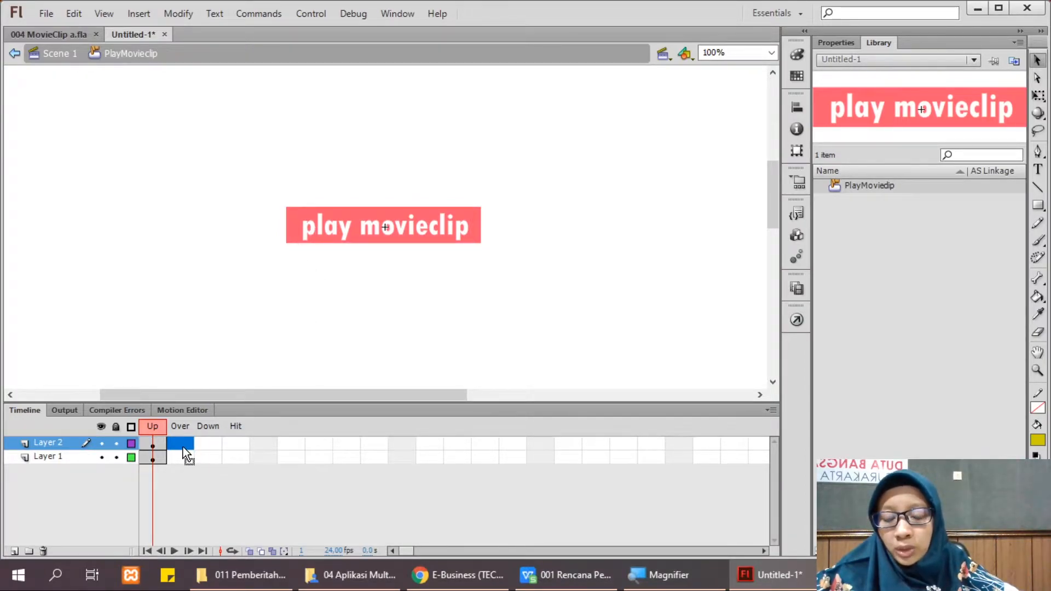
Step: Insert keyframes in the Over and Down frames on both Layer 1 and Layer 2
right_click(183, 447)
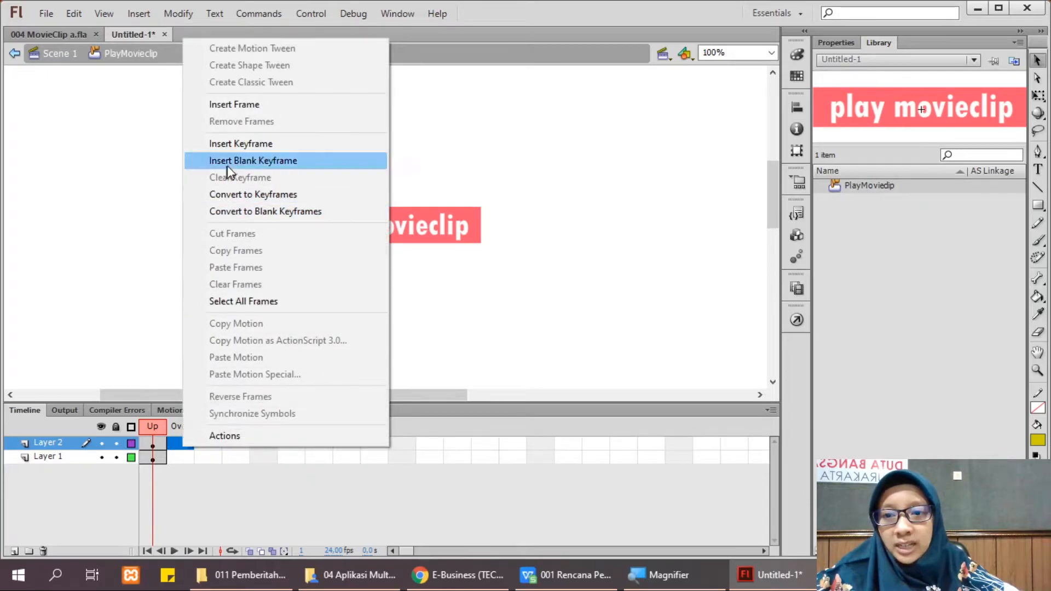
click(237, 146)
right_click(182, 462)
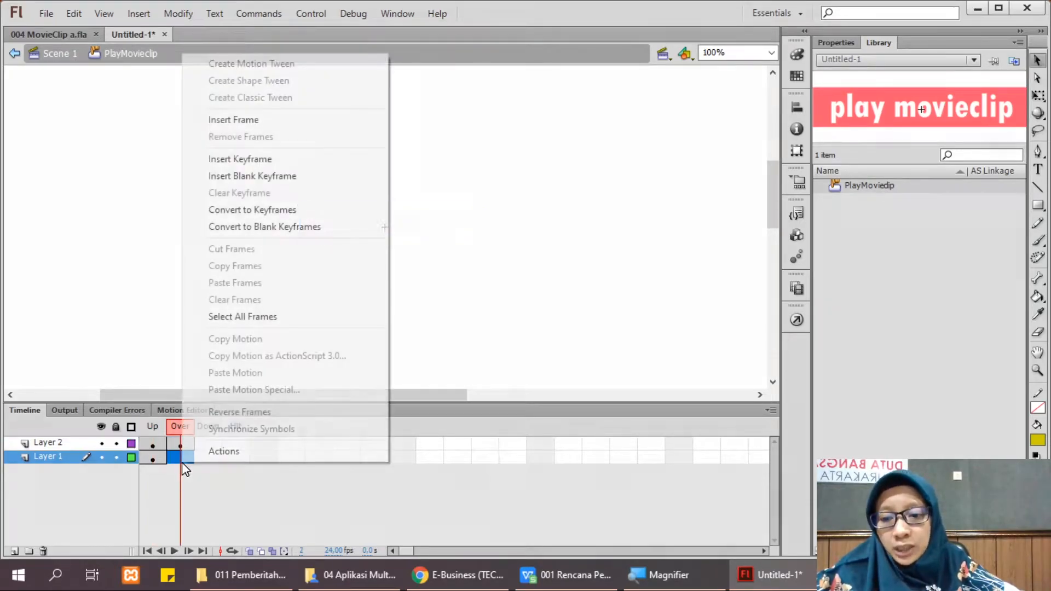
click(240, 159)
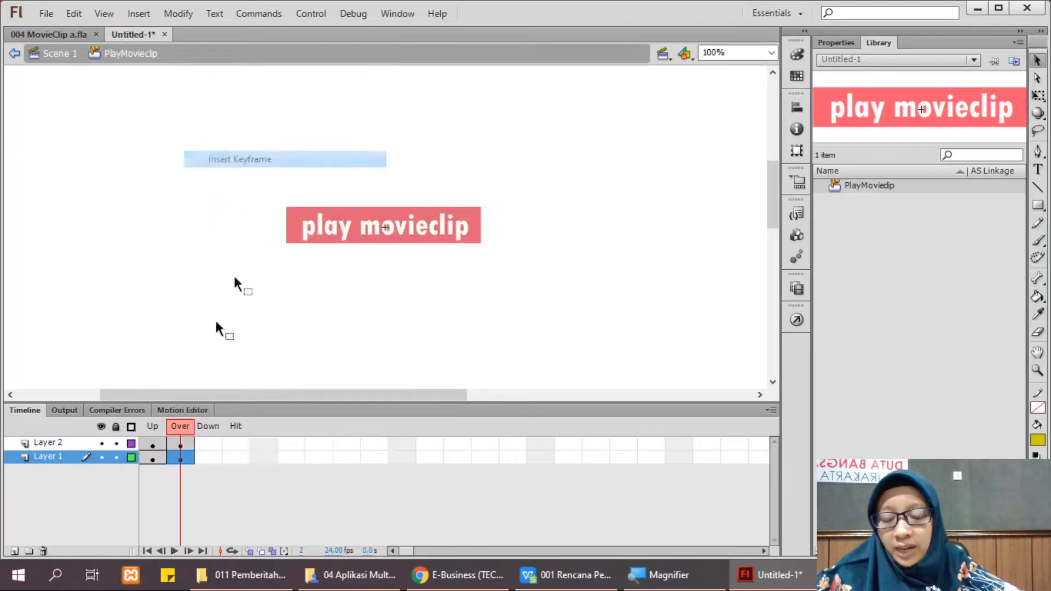
click(209, 443)
right_click(209, 442)
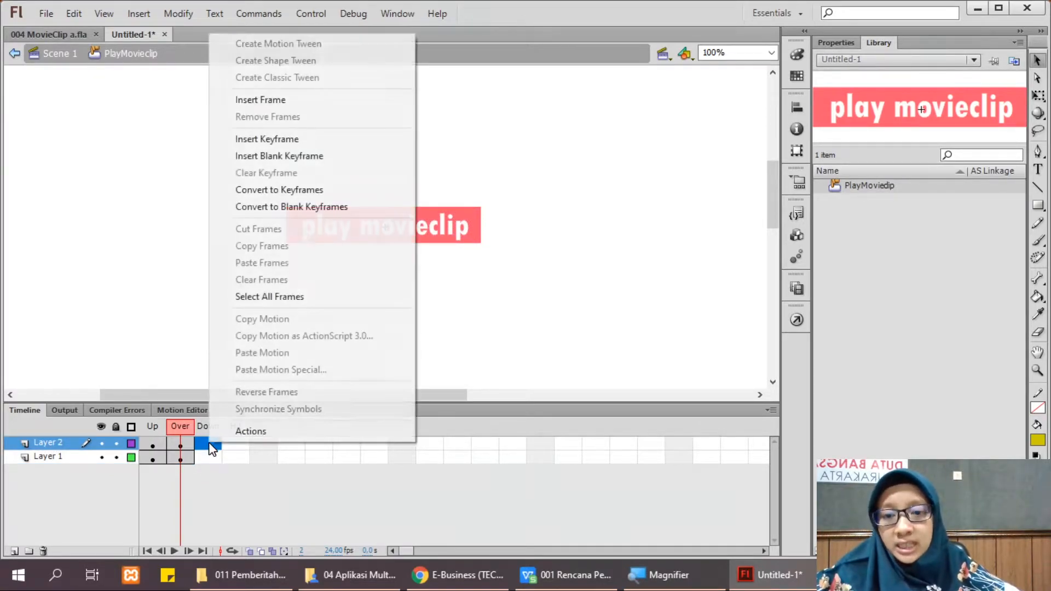
click(284, 140)
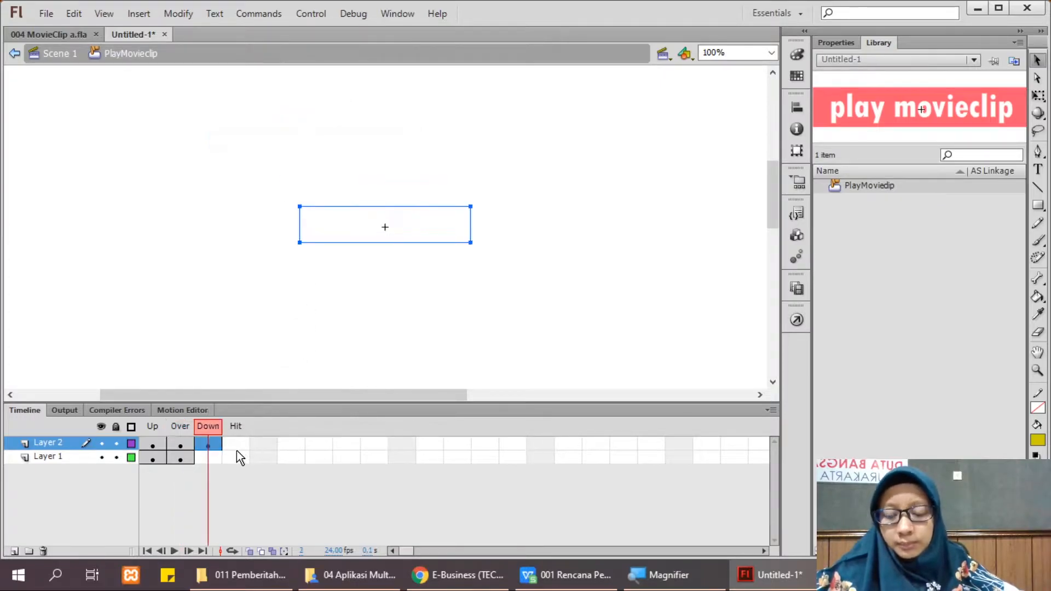
click(213, 457)
right_click(212, 460)
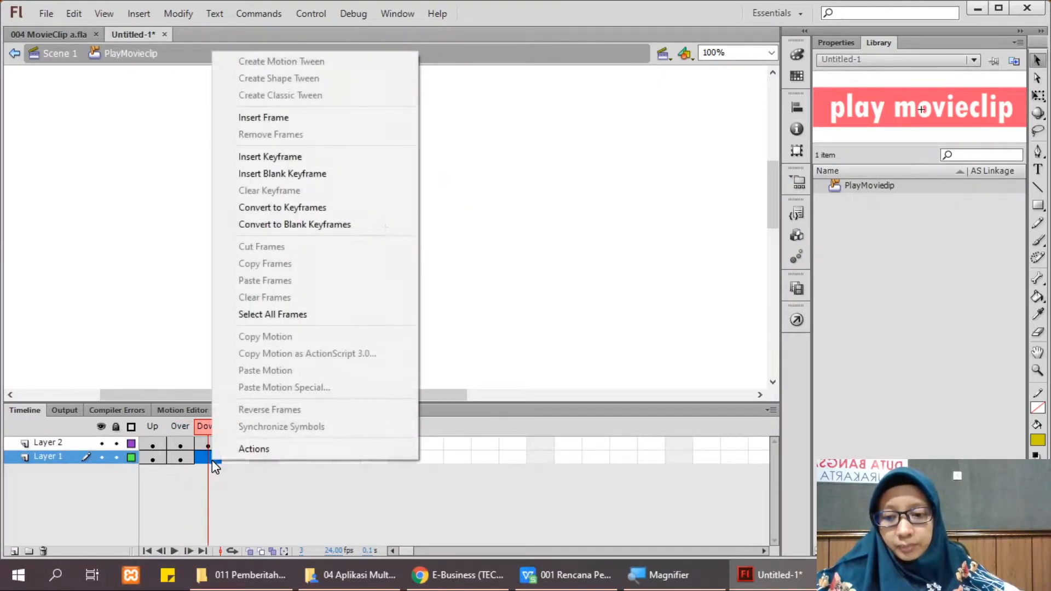
click(307, 157)
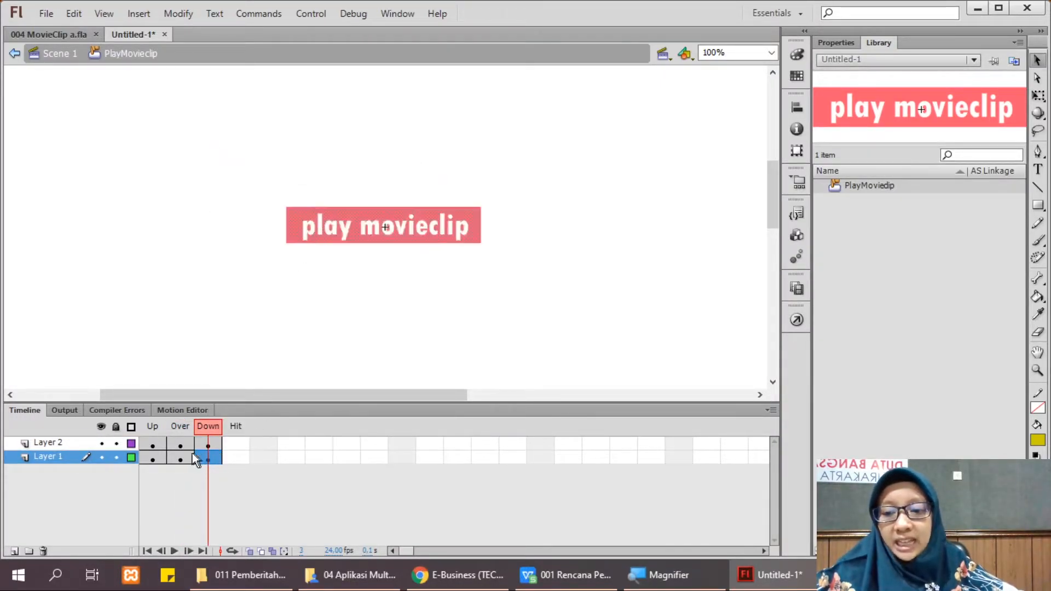
Step: Fill the Over-state background rectangle with solid red #FF0000
click(178, 445)
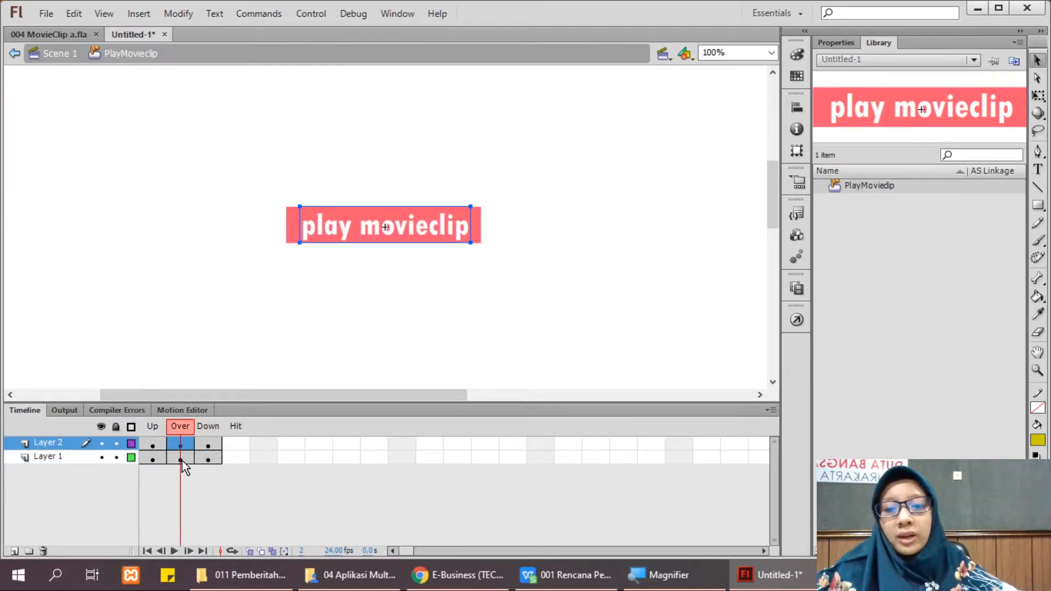
click(296, 272)
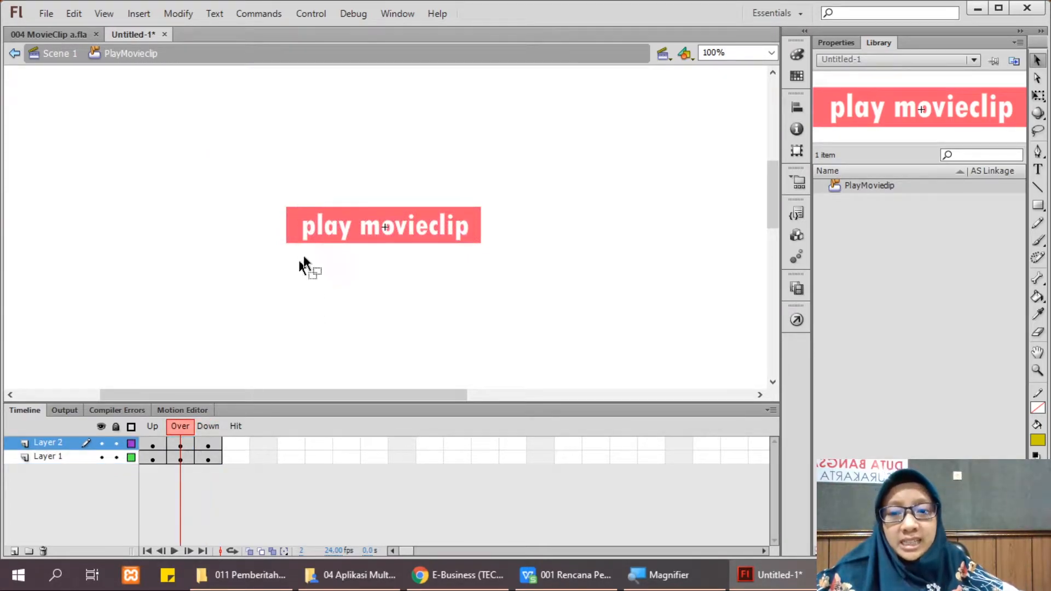
click(298, 221)
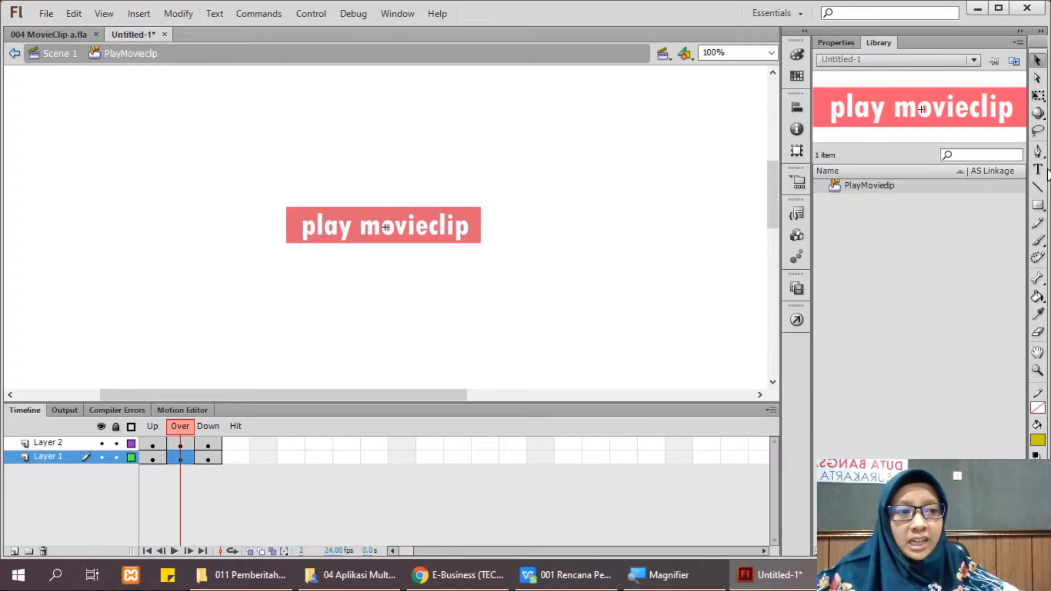
click(1037, 441)
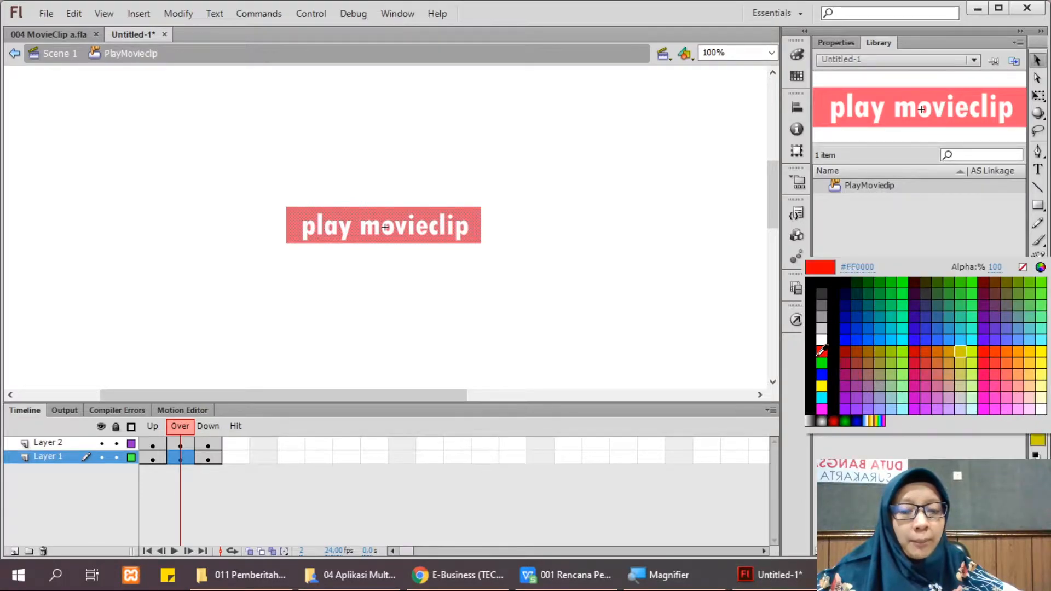
click(821, 351)
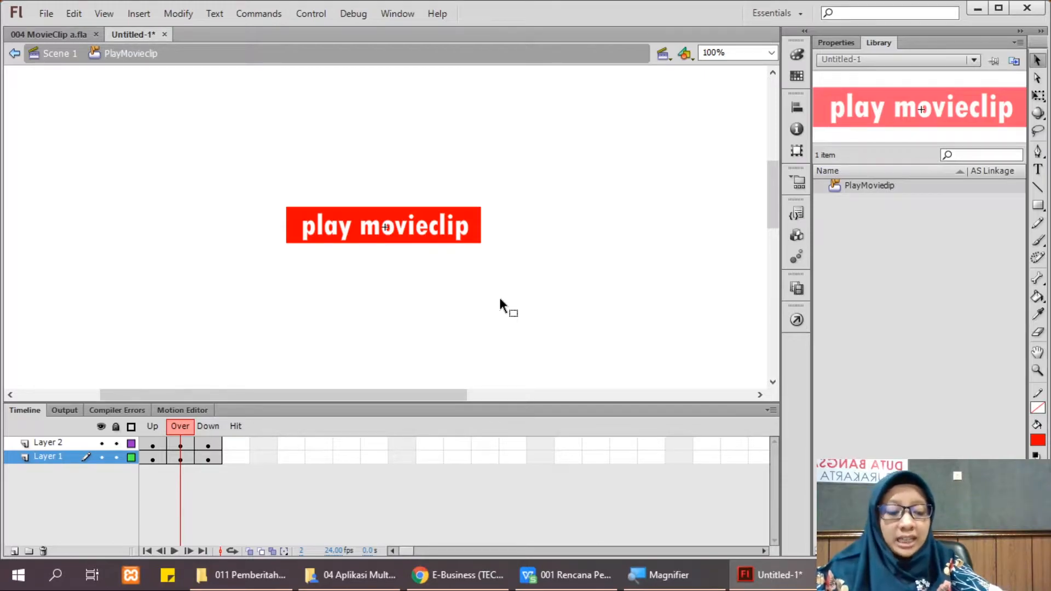
key(ctrl+Return)
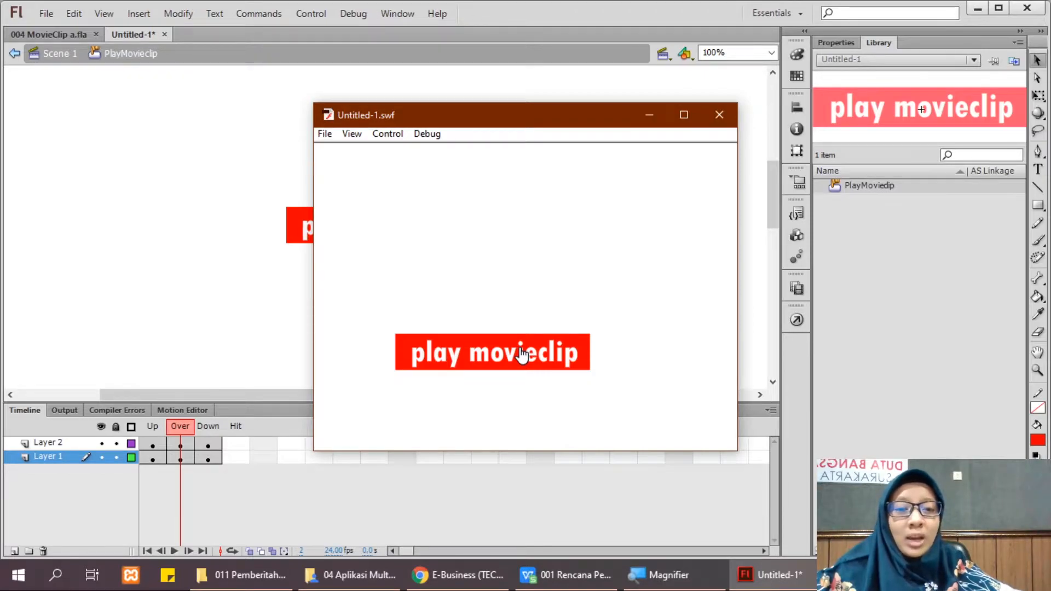
click(719, 115)
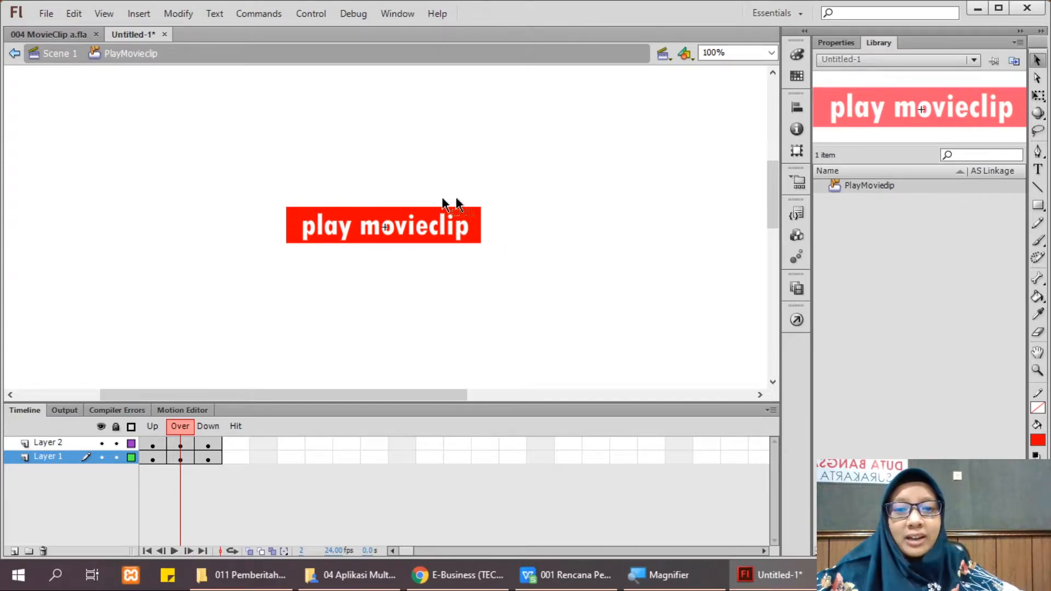
click(303, 208)
click(281, 251)
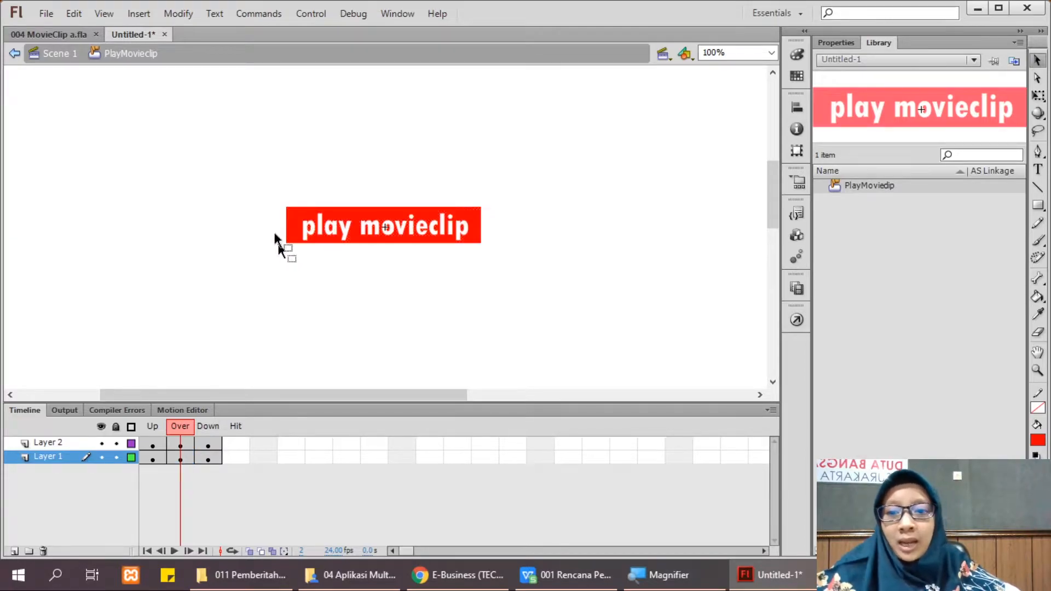
drag(256, 178, 575, 302)
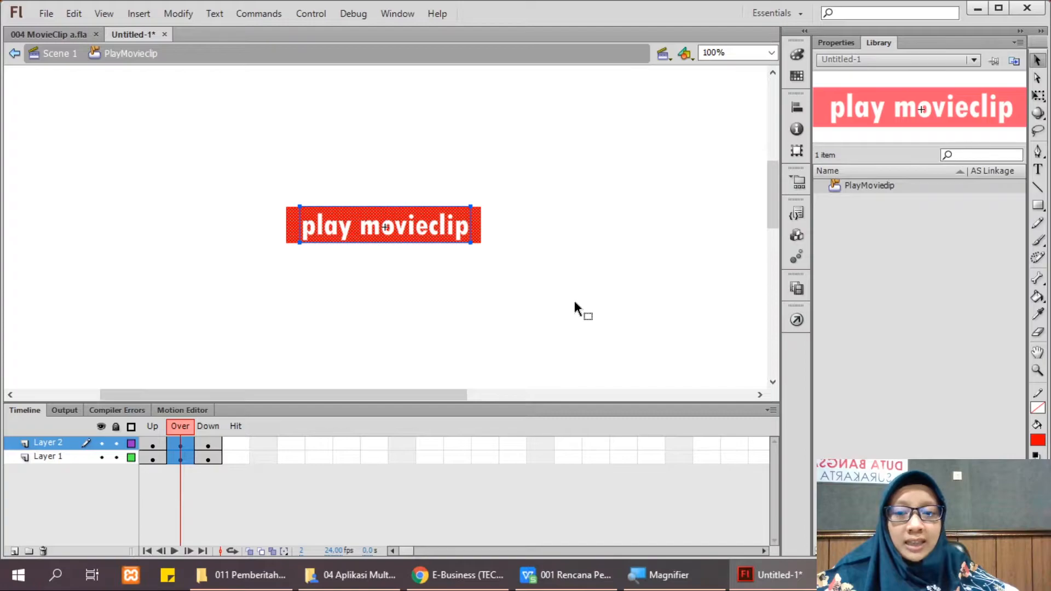
drag(237, 165, 694, 325)
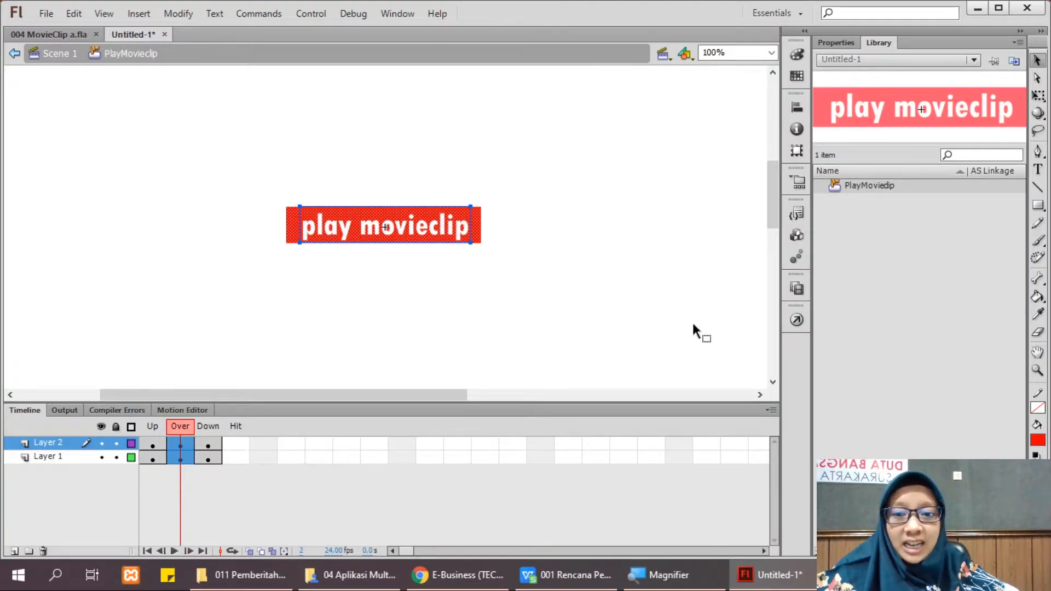
drag(258, 157, 594, 268)
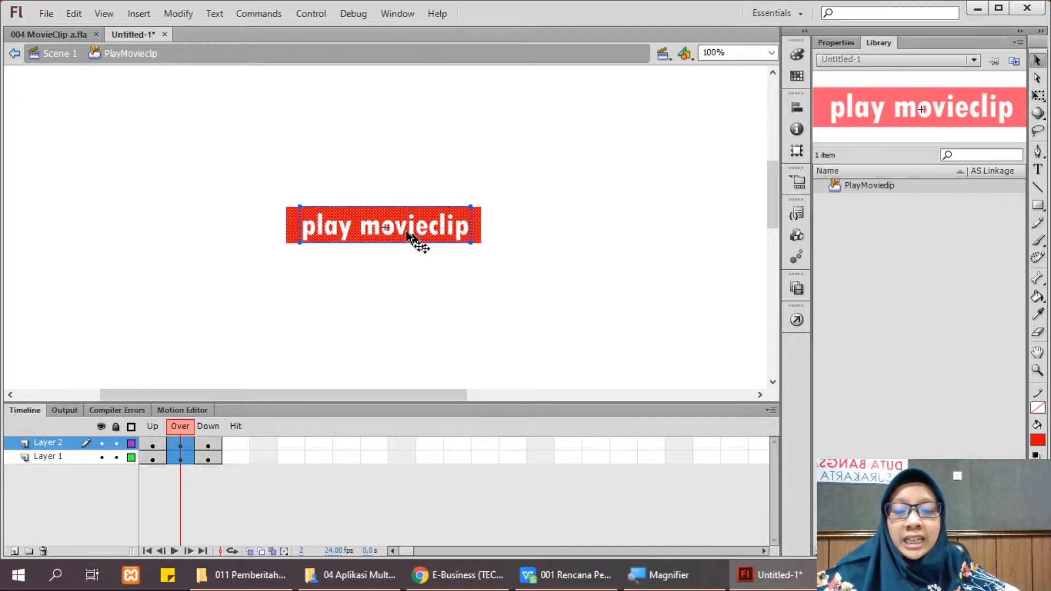
click(139, 16)
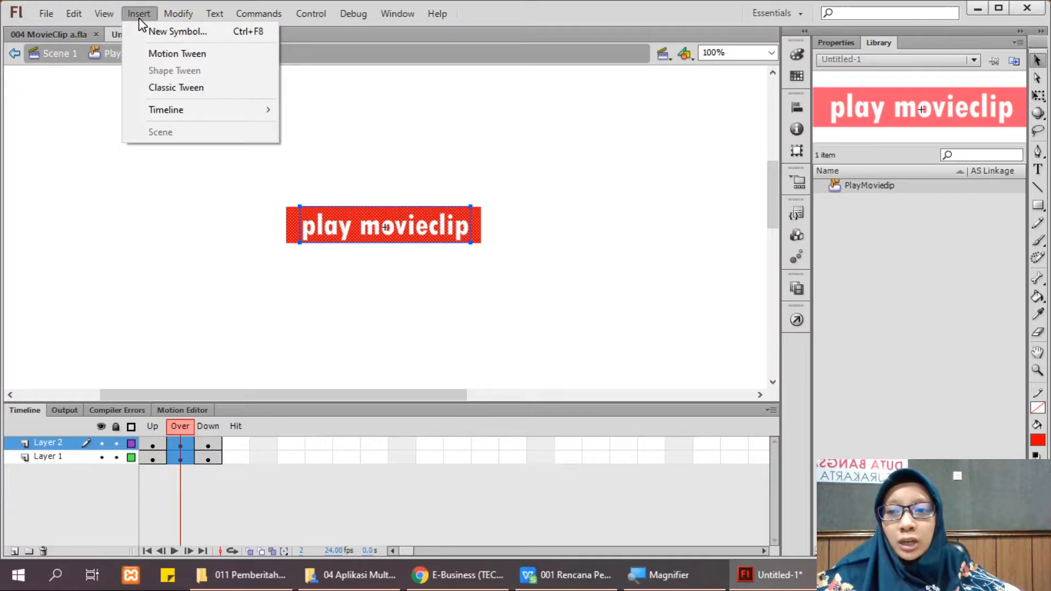
click(336, 241)
drag(236, 146, 725, 324)
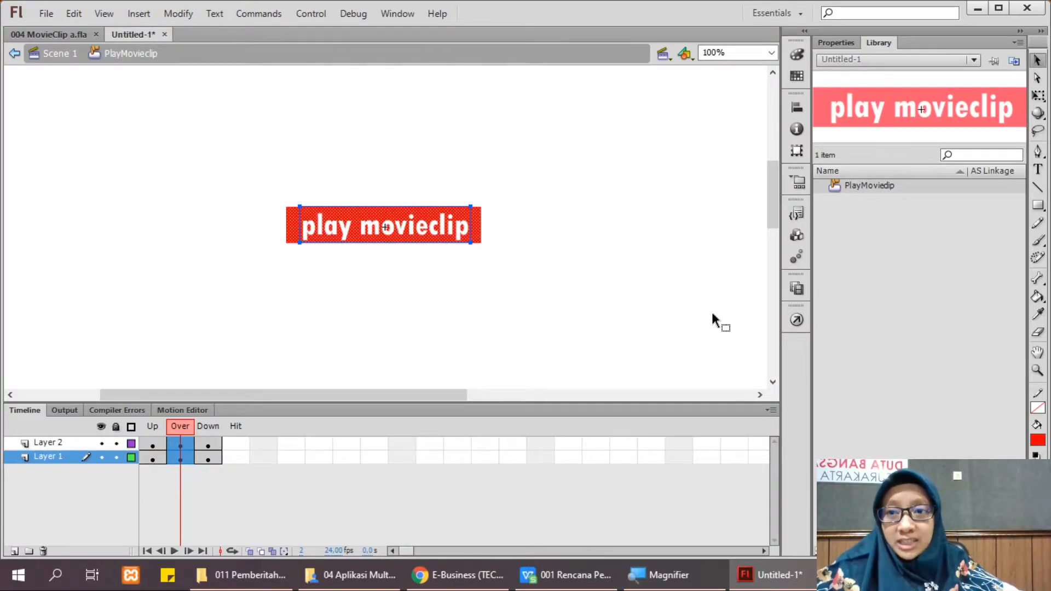
click(140, 13)
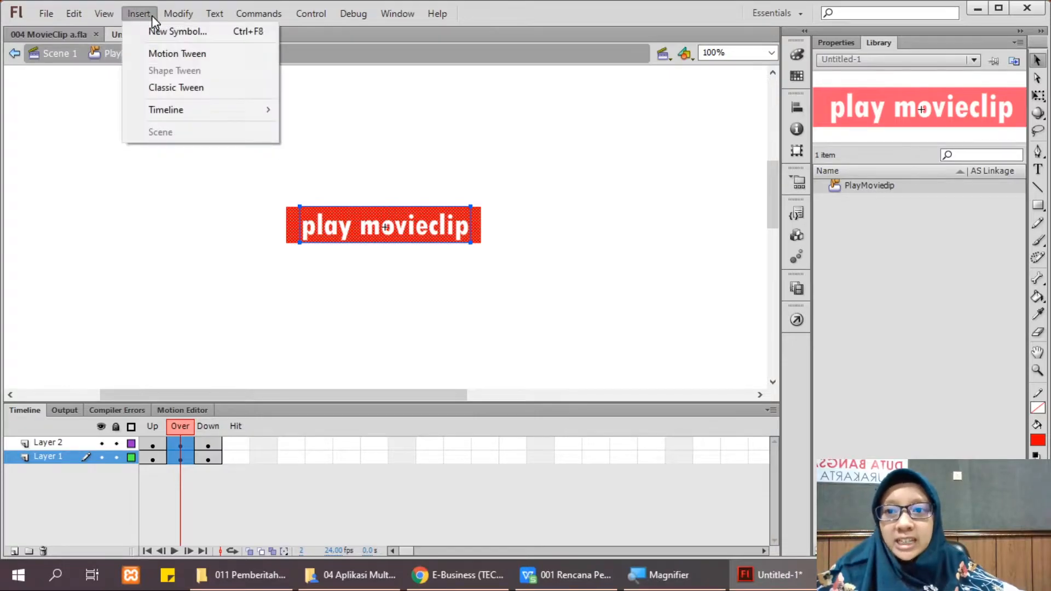
Step: Create a new Movie Clip symbol named mc_over_play
click(146, 33)
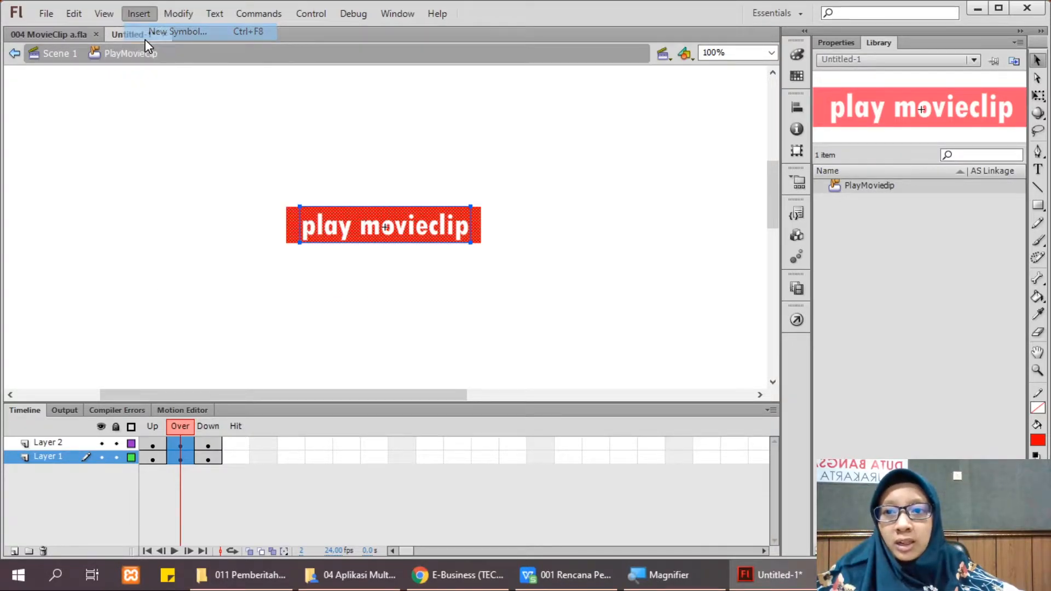
click(404, 75)
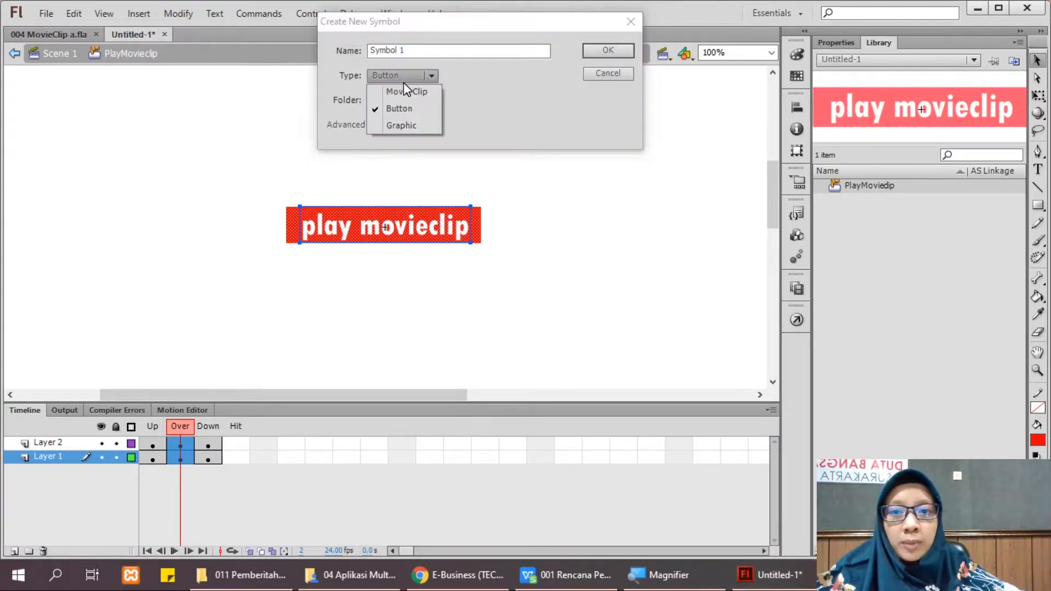
click(403, 86)
drag(414, 50, 350, 45)
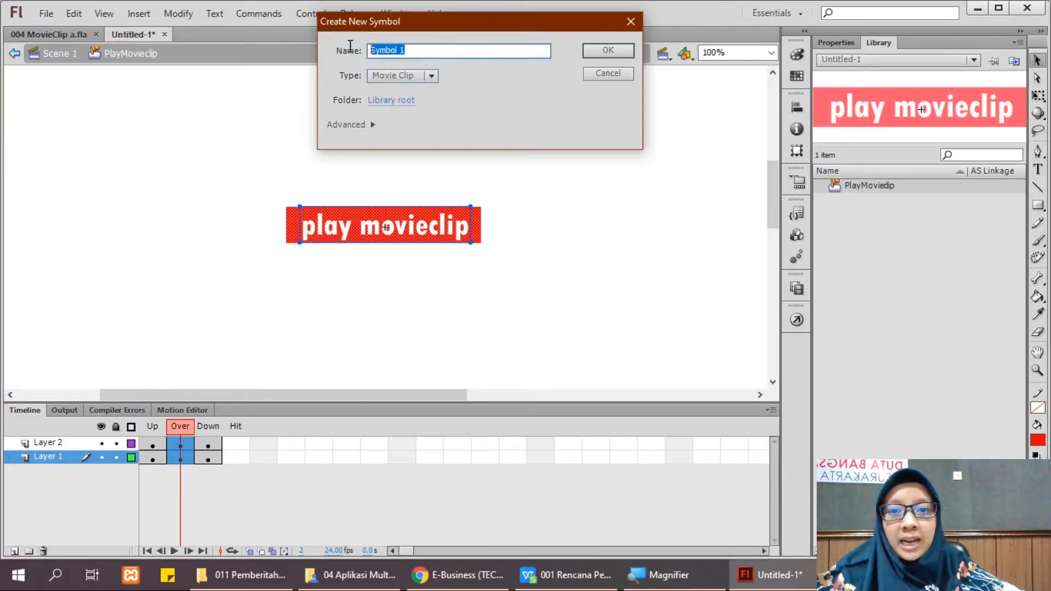
key(BackSpace)
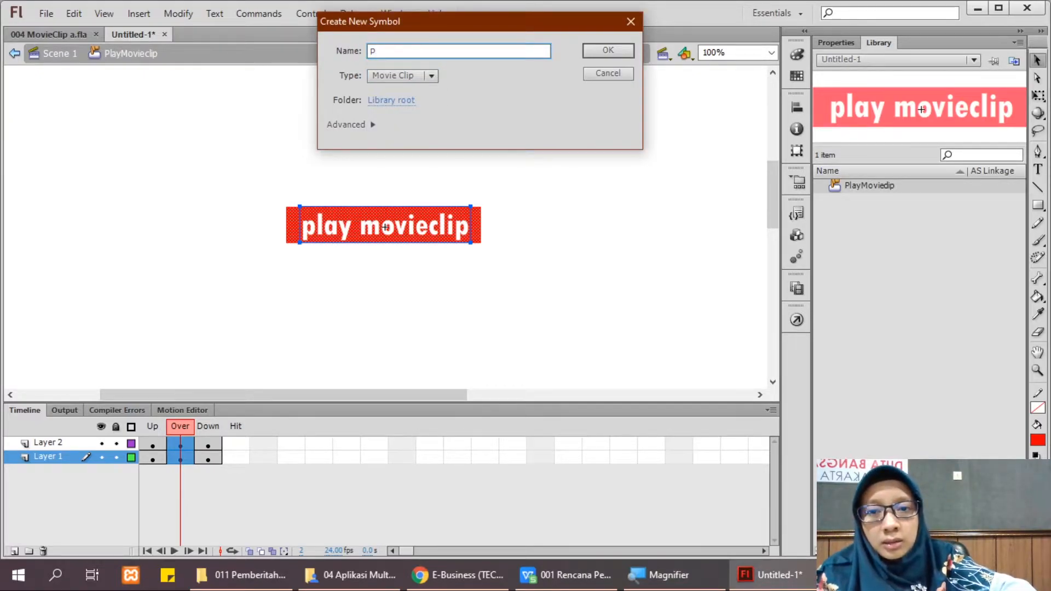
text(mc_over_bt)
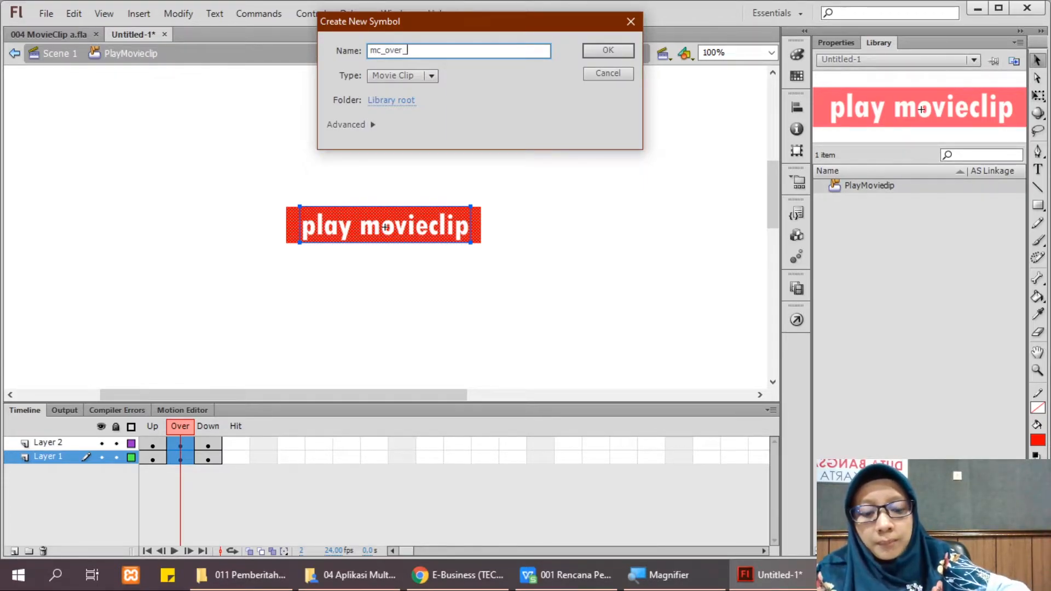
key(Return)
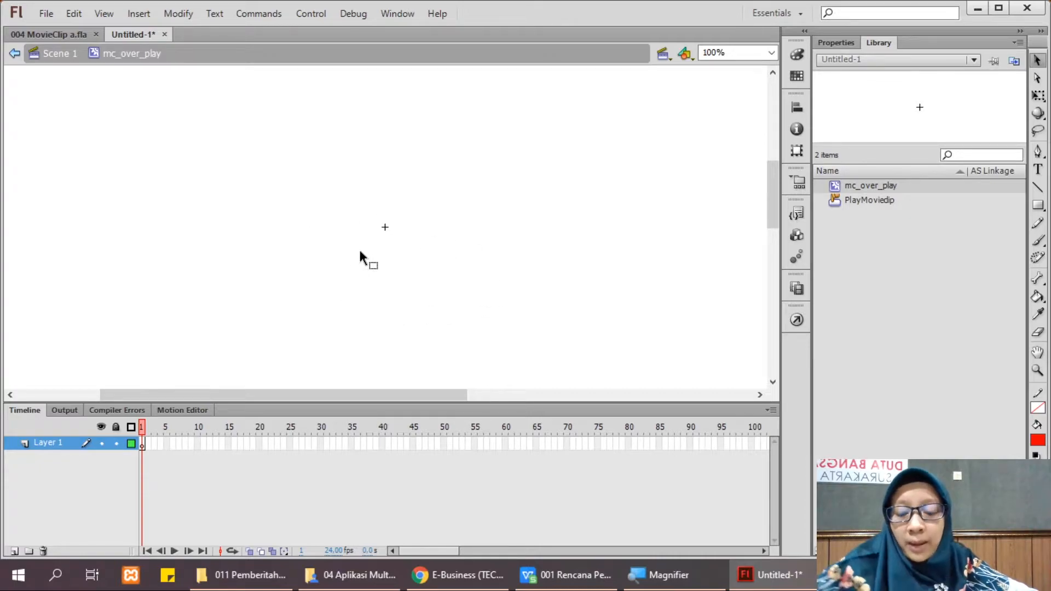
Step: Place the PlayMovieclip artwork, then move its text to a new Layer 2 with Paste in Place
drag(357, 250, 357, 250)
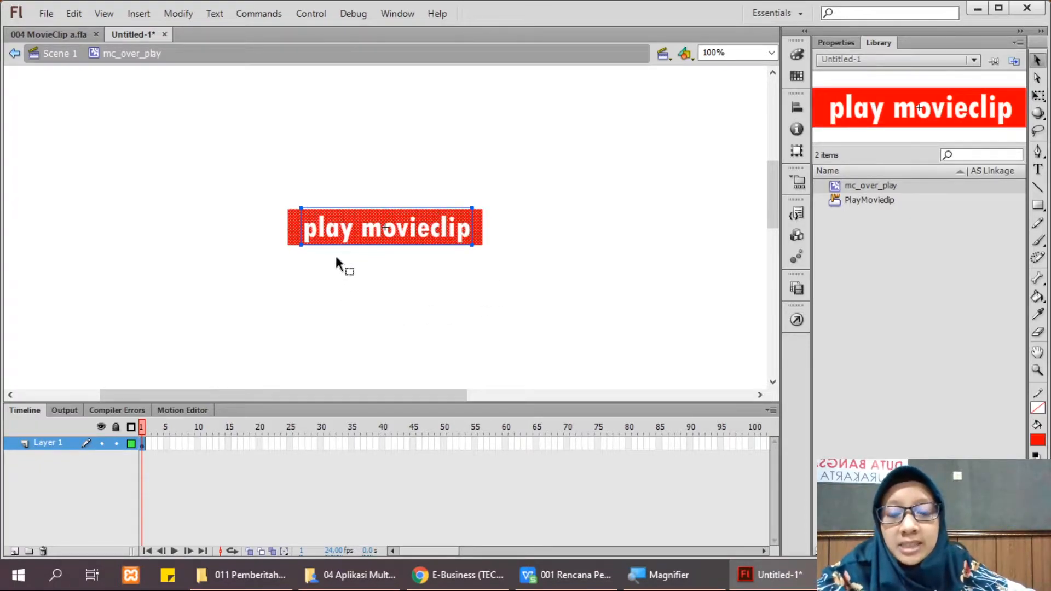
click(292, 295)
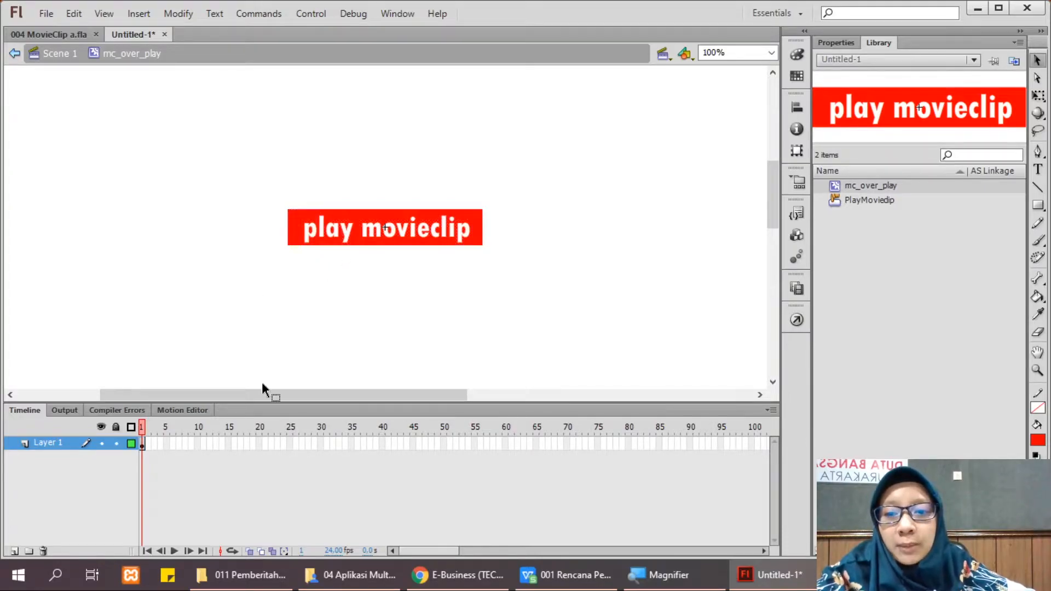
click(332, 239)
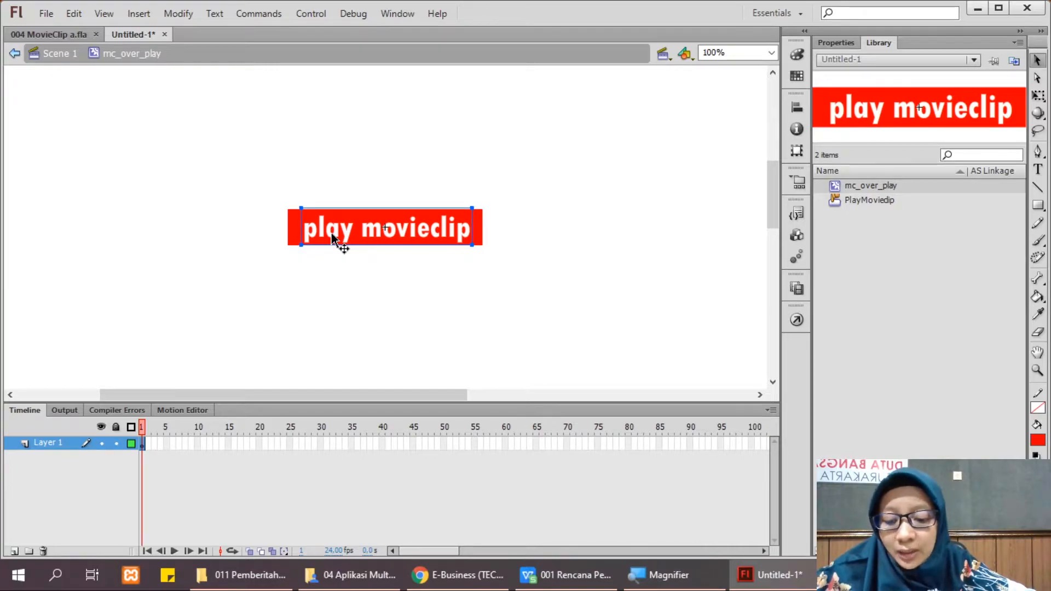
key(Delete)
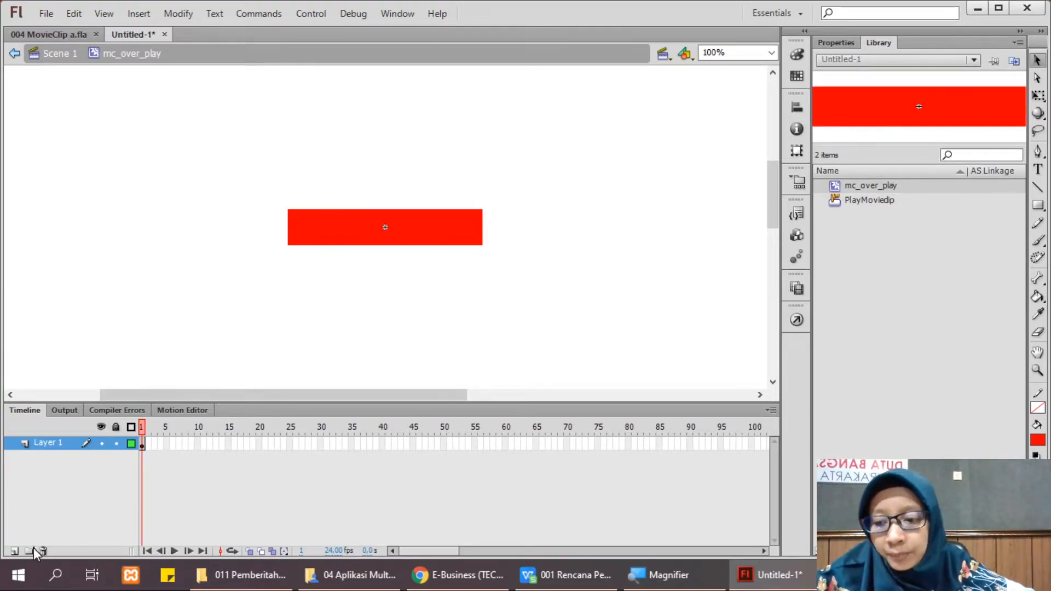
click(14, 551)
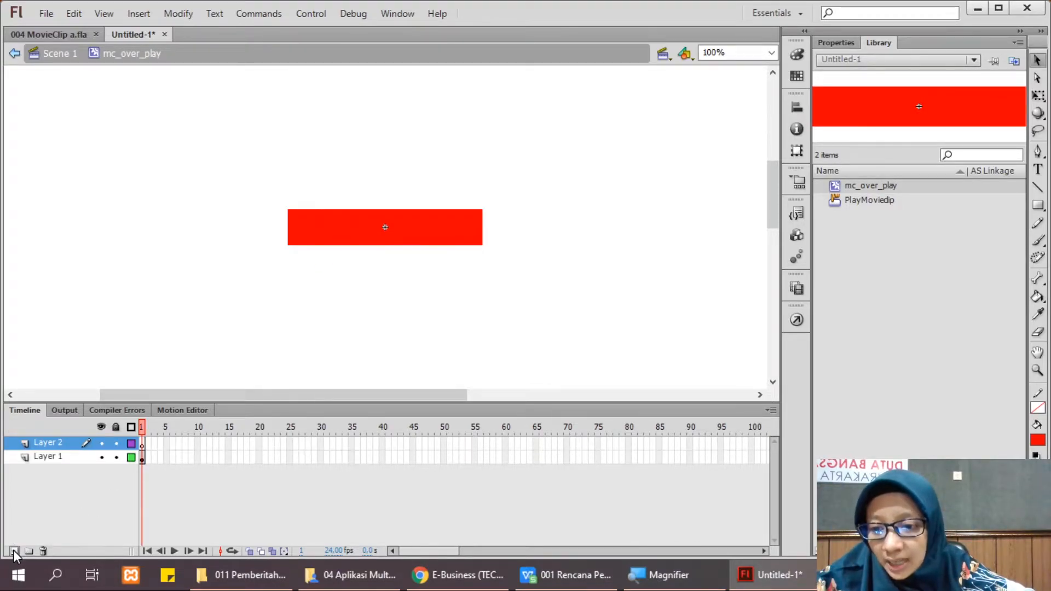
right_click(153, 257)
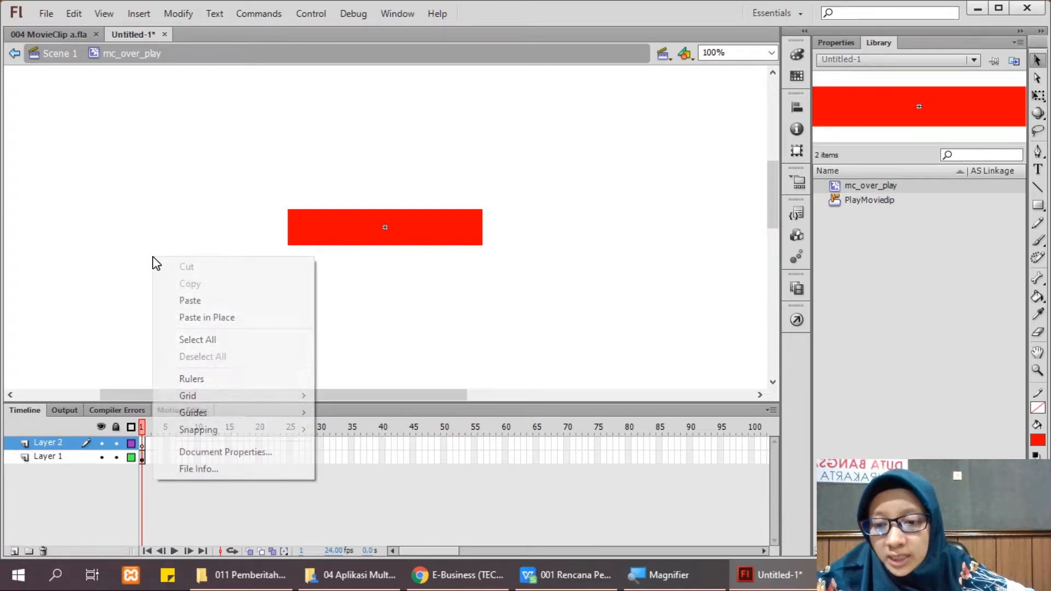
click(189, 318)
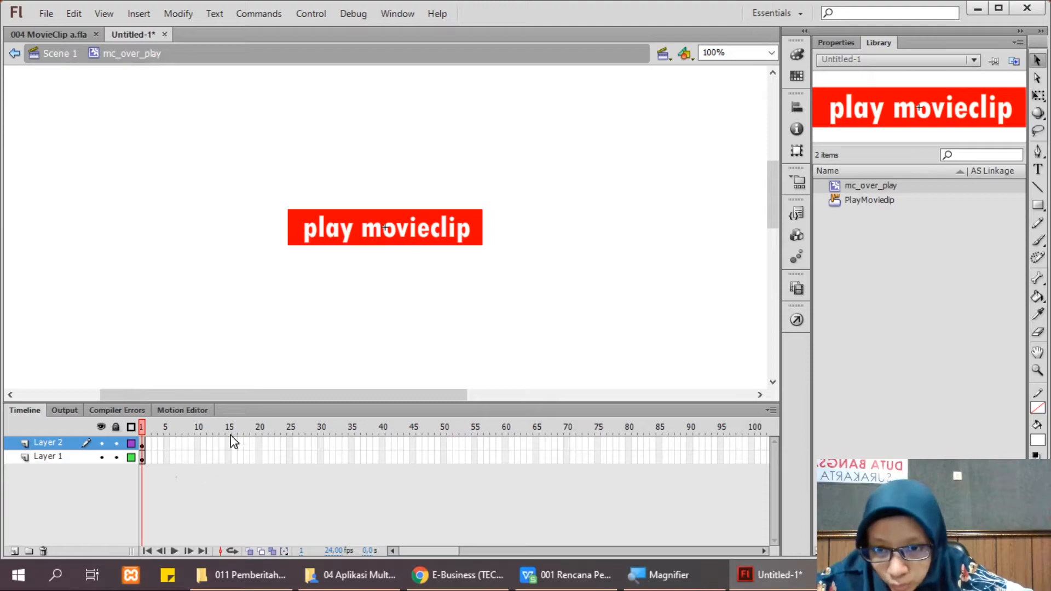
click(292, 230)
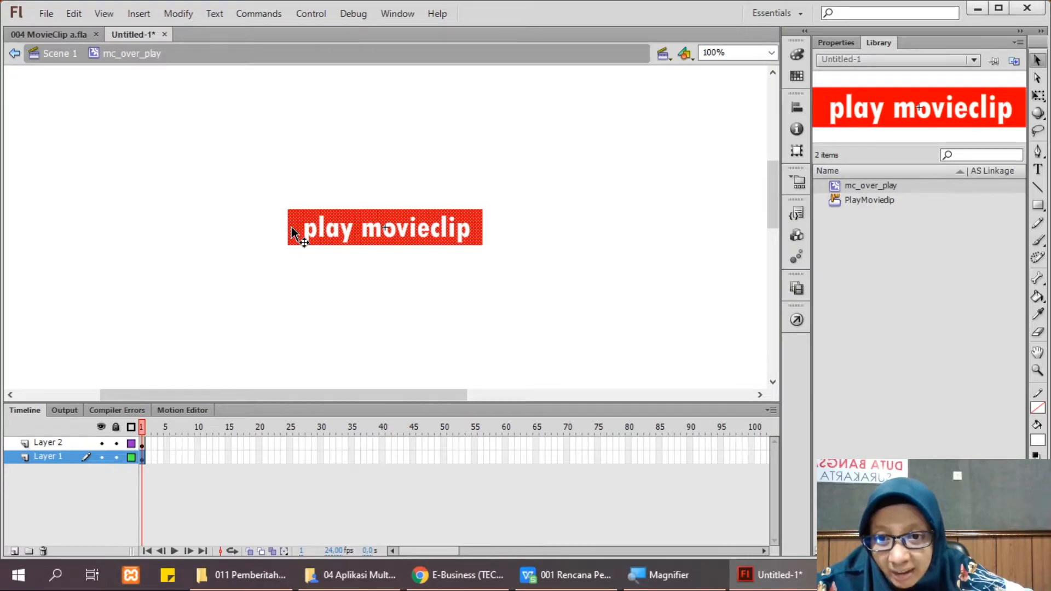
Step: Convert the red rectangle into a Graphic symbol named gr_play
right_click(292, 229)
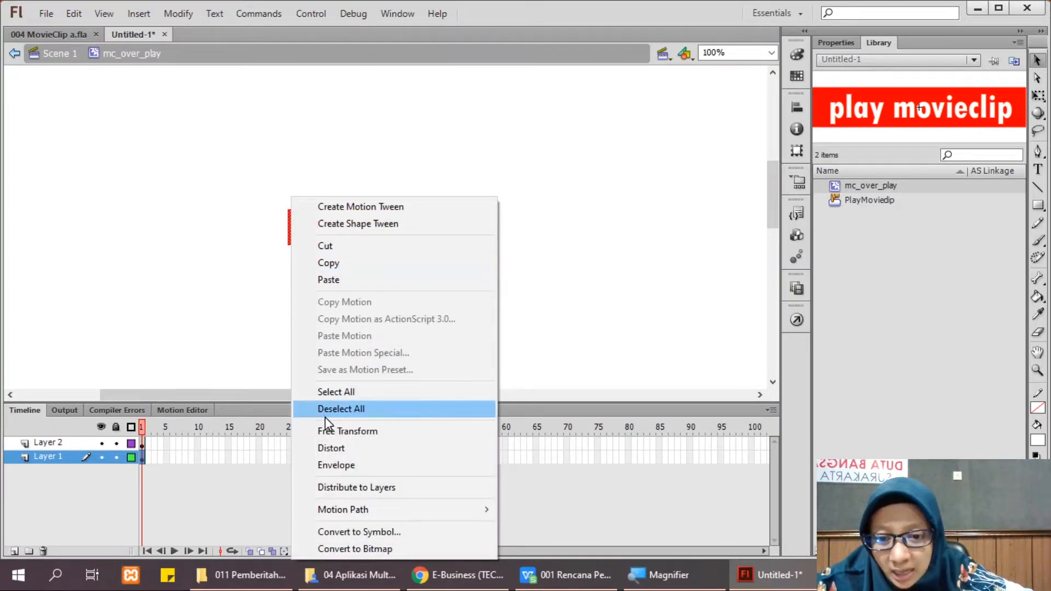
click(352, 534)
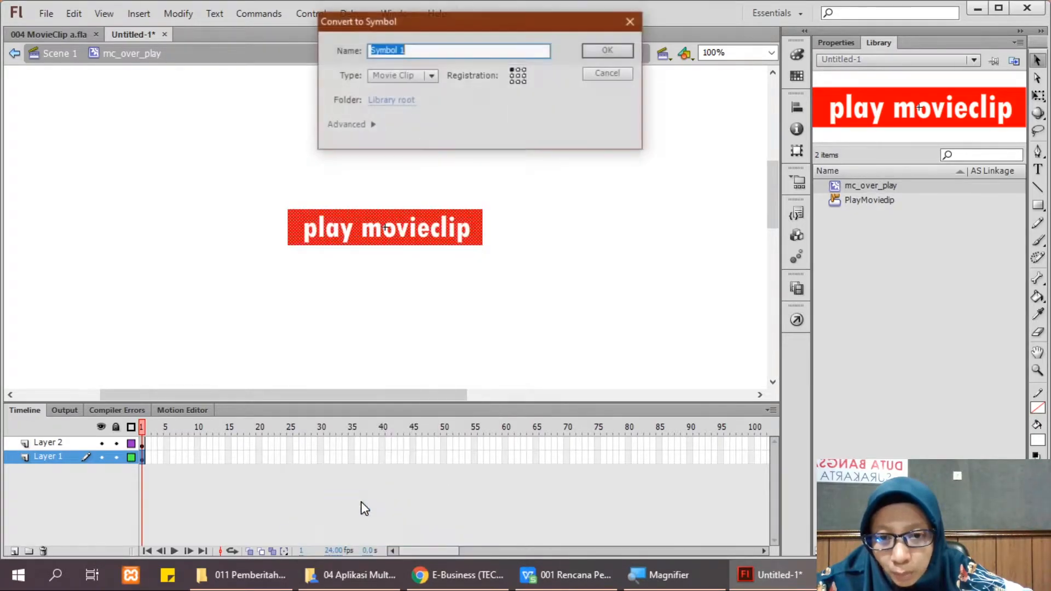
click(375, 74)
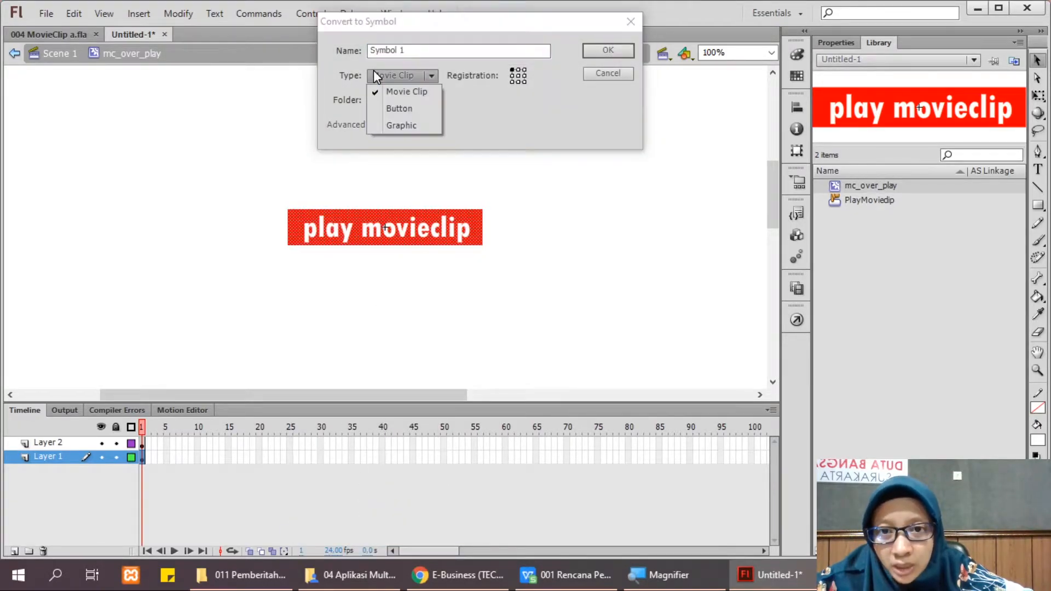
click(402, 125)
drag(415, 48, 291, 38)
text(gr_play)
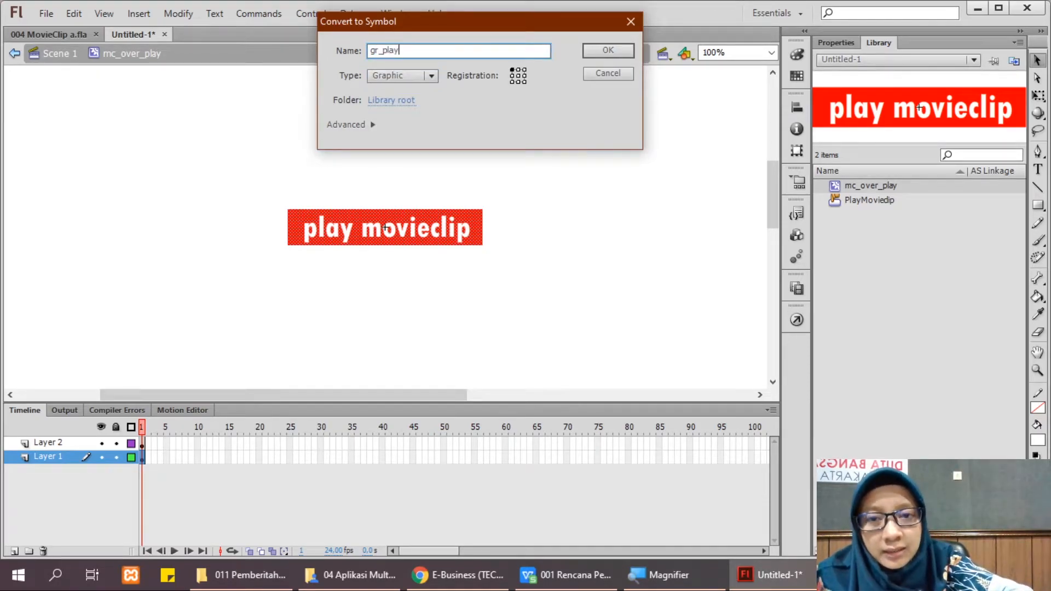
key(Return)
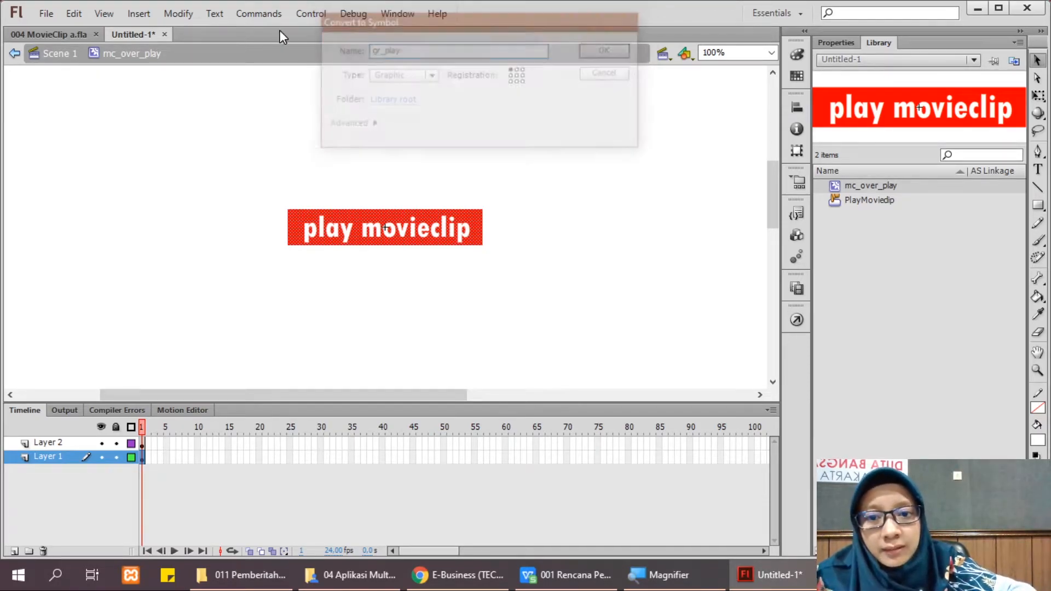
click(364, 235)
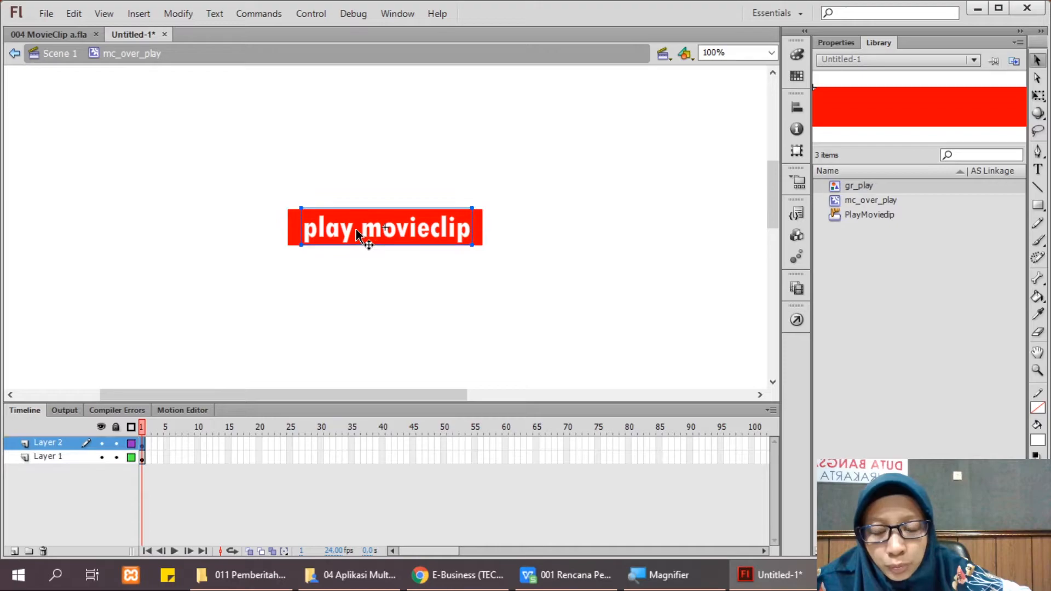
Step: Convert the 'play movieclip' text into a Graphic symbol named gr_text
right_click(356, 229)
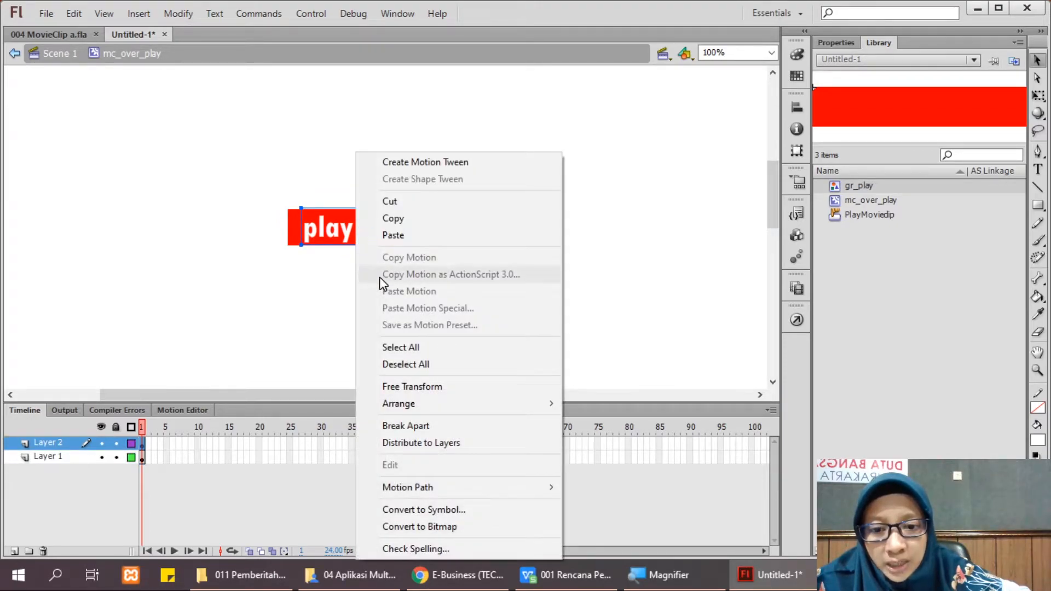
click(432, 513)
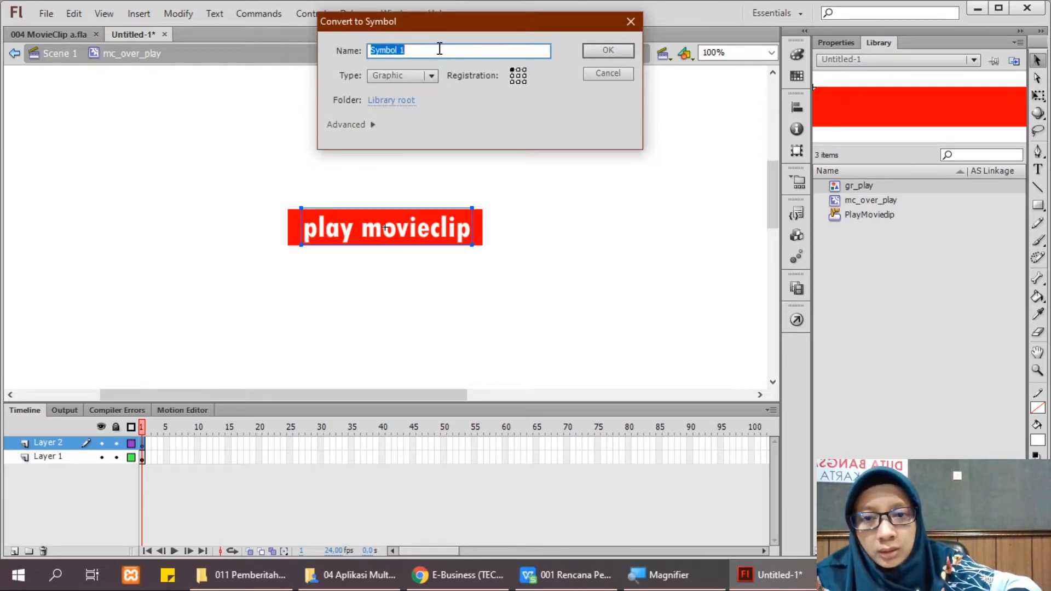
text(gr_text)
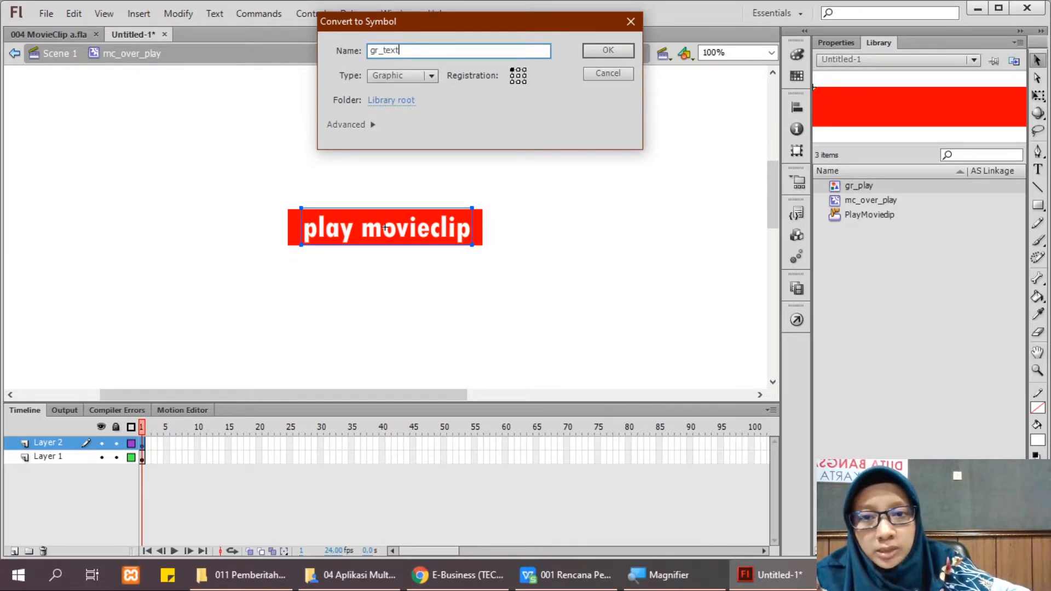
key(Return)
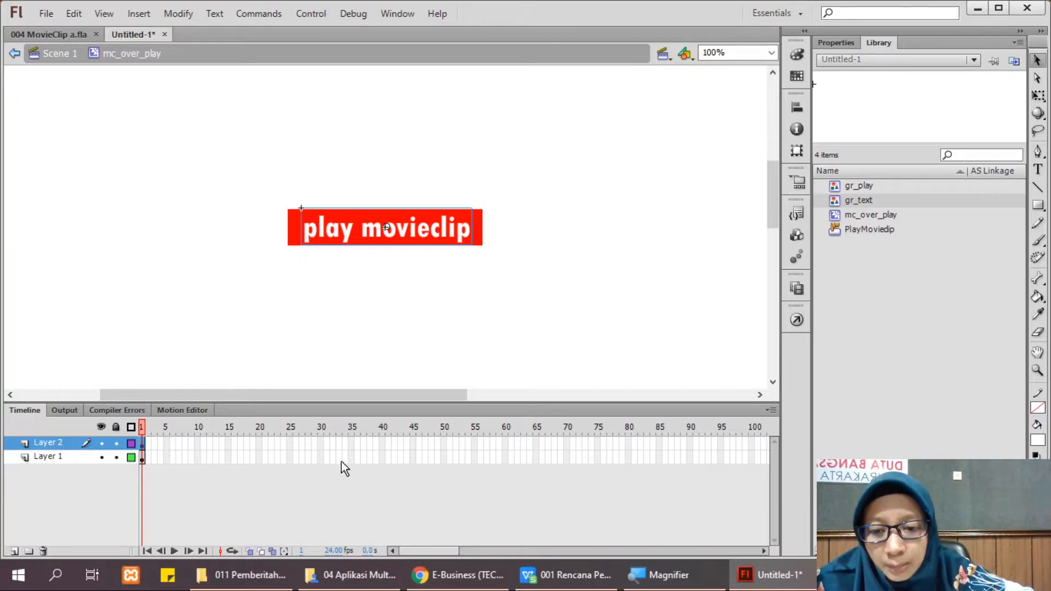
Step: Insert keyframes at frames 50 and 25 on Layer 1 and frame 50 on Layer 2
click(443, 458)
right_click(443, 459)
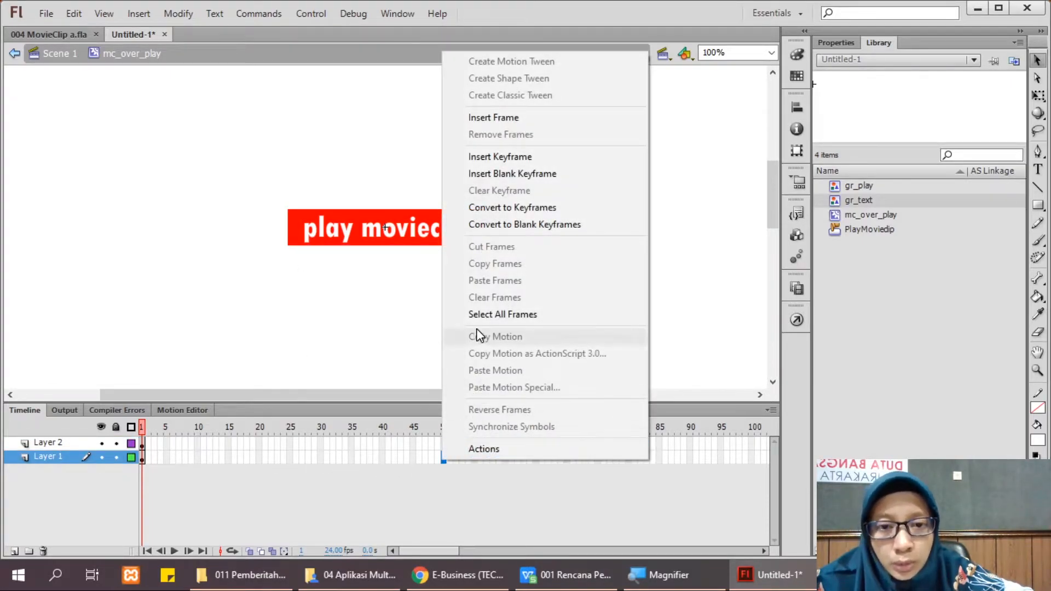
click(500, 158)
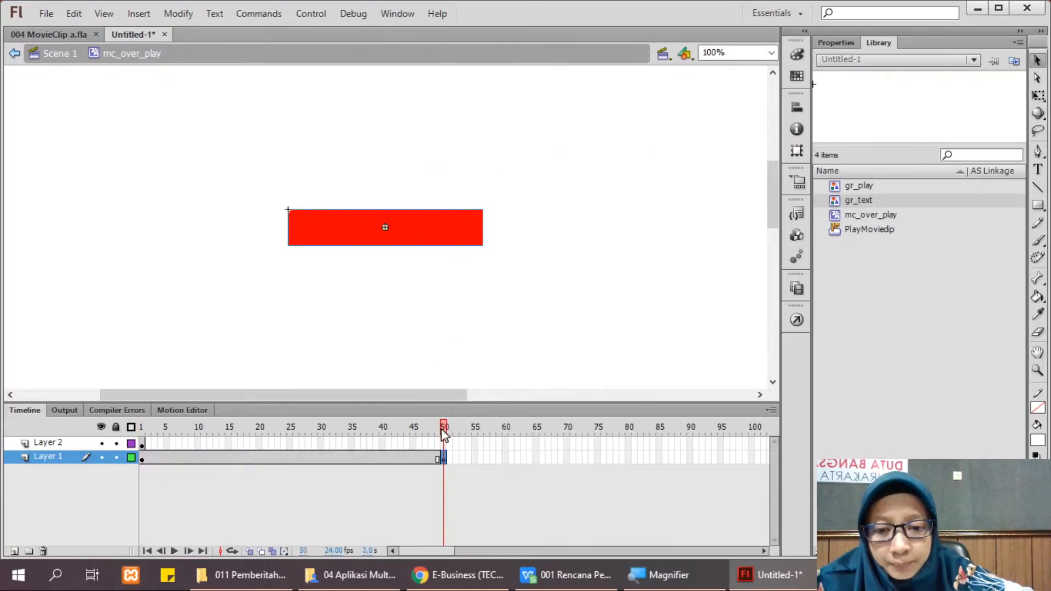
click(291, 460)
right_click(291, 460)
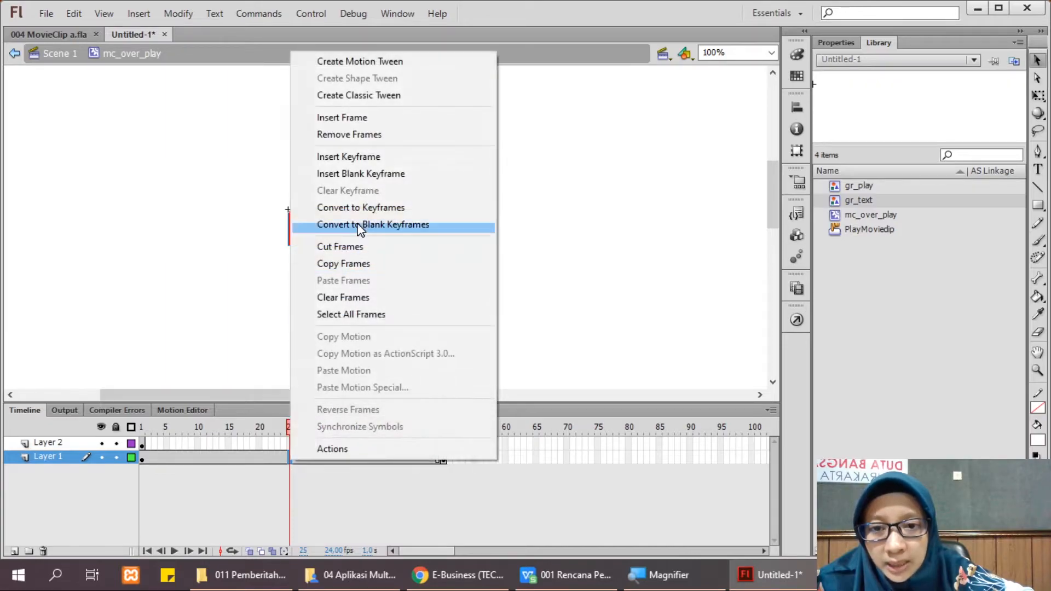
click(359, 156)
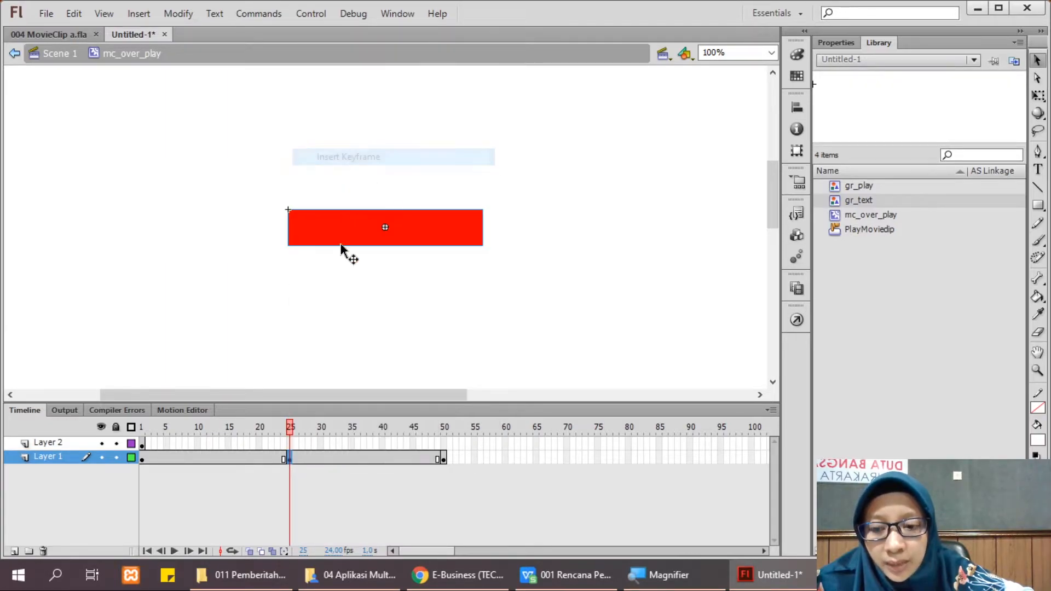
click(444, 444)
right_click(444, 449)
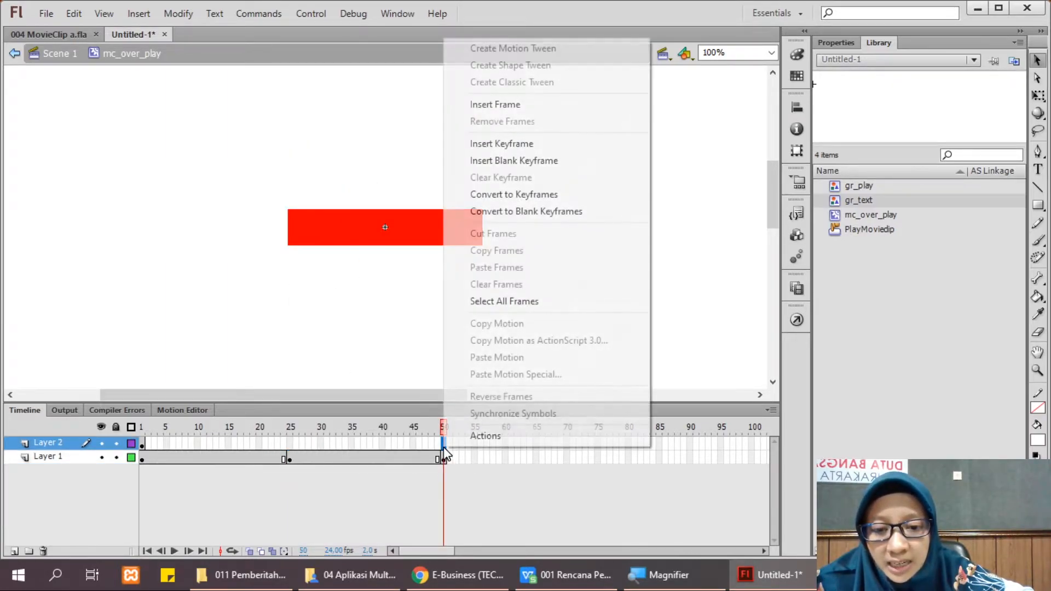
click(515, 144)
click(144, 444)
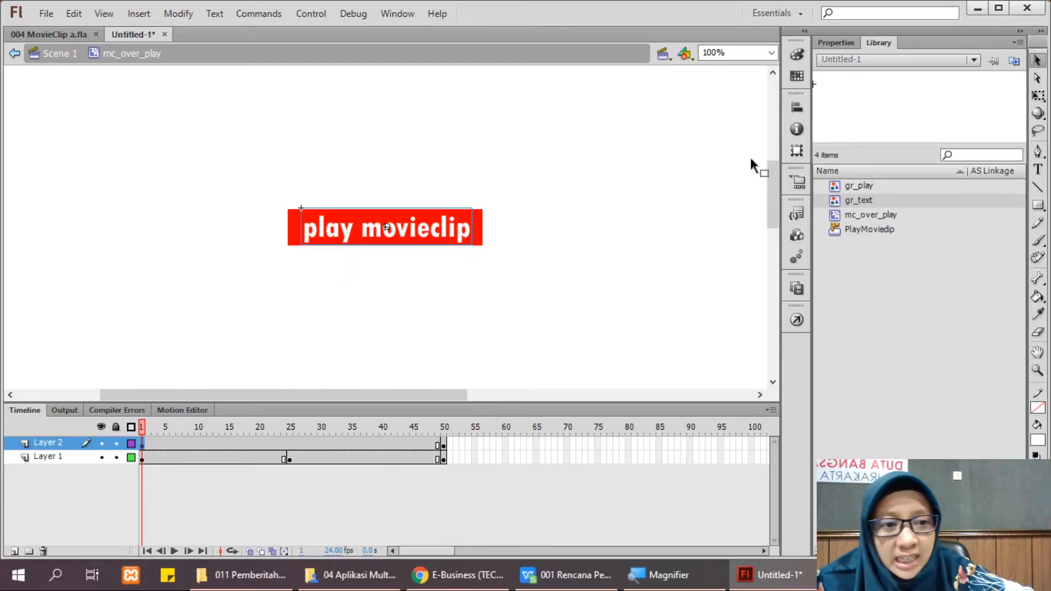
Step: Set the gr_text instance's Color Effect to Alpha 20% on frame 1
click(836, 42)
click(895, 214)
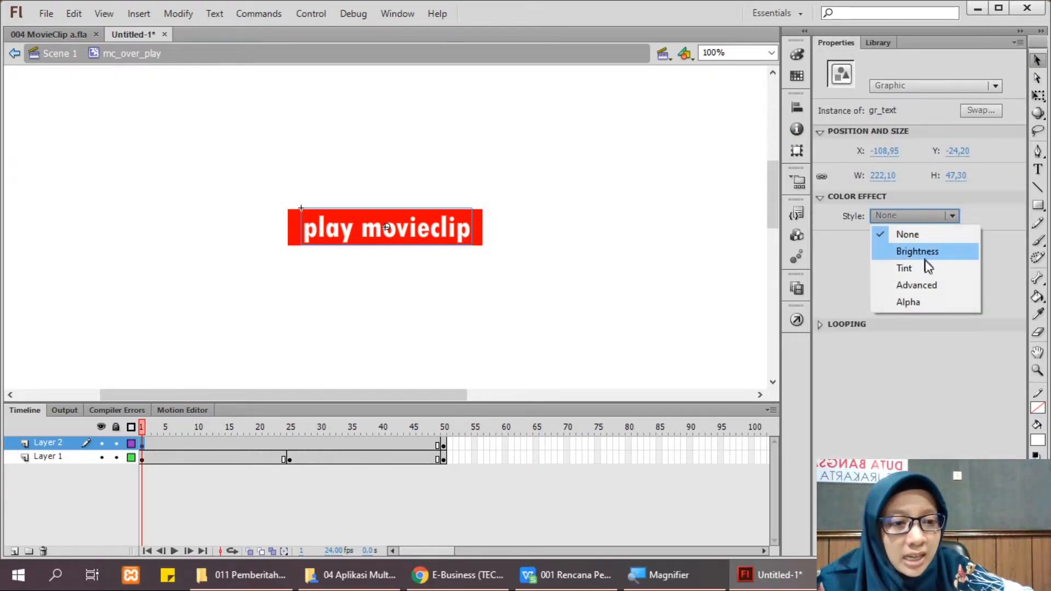
click(931, 299)
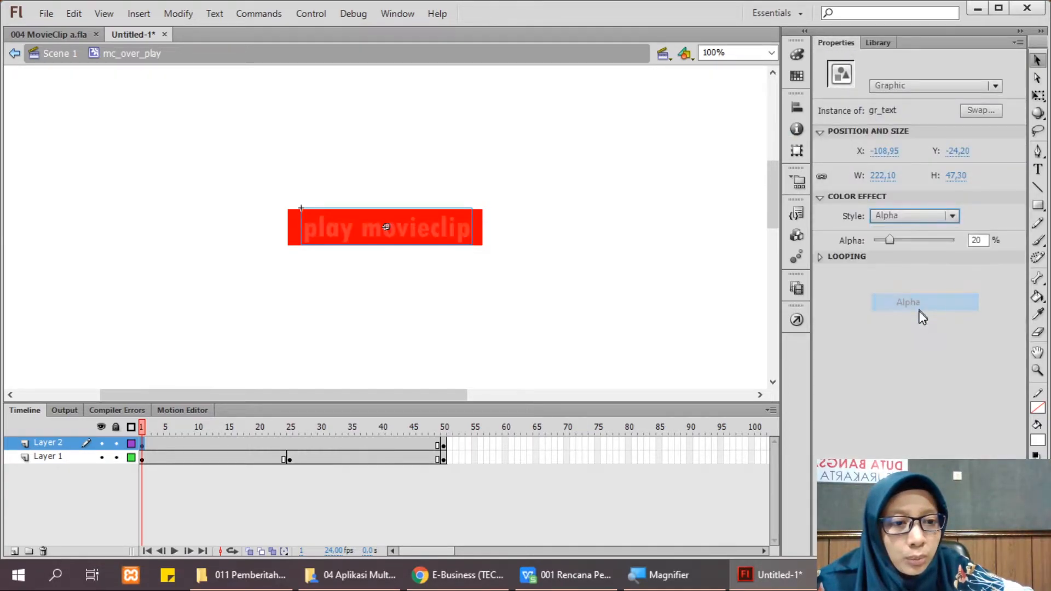
click(546, 309)
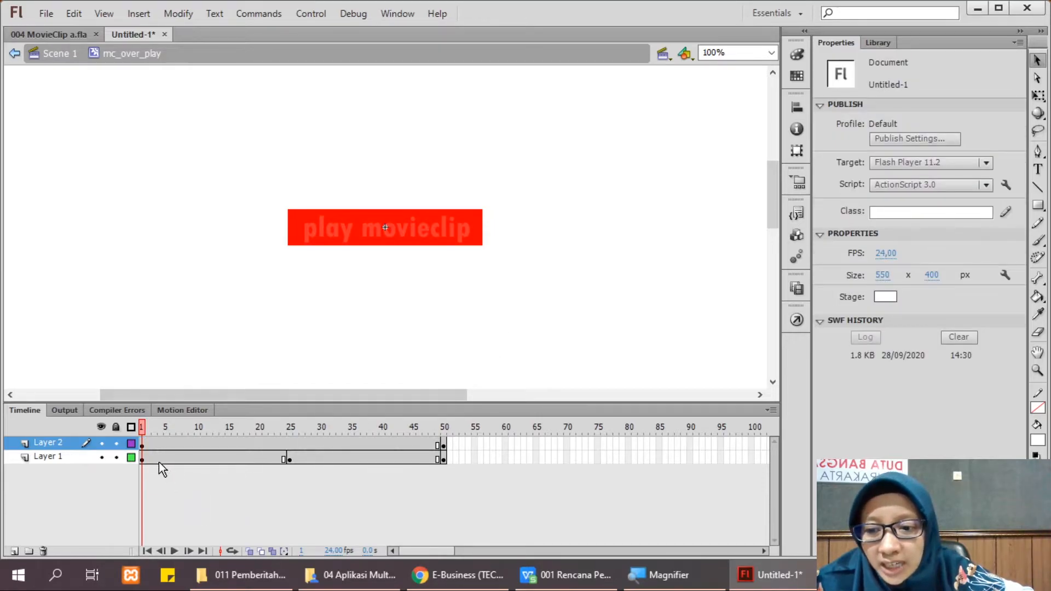
Step: Give the gr_play background a 96% Tint (Red 126, Green 111, Blue 0) on frame 1
click(141, 458)
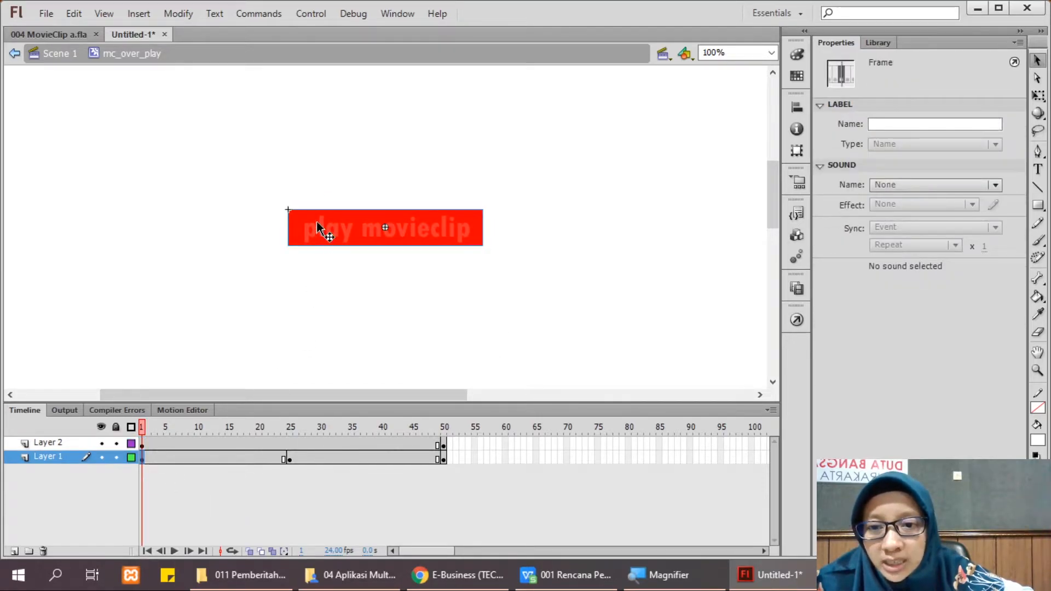
click(293, 223)
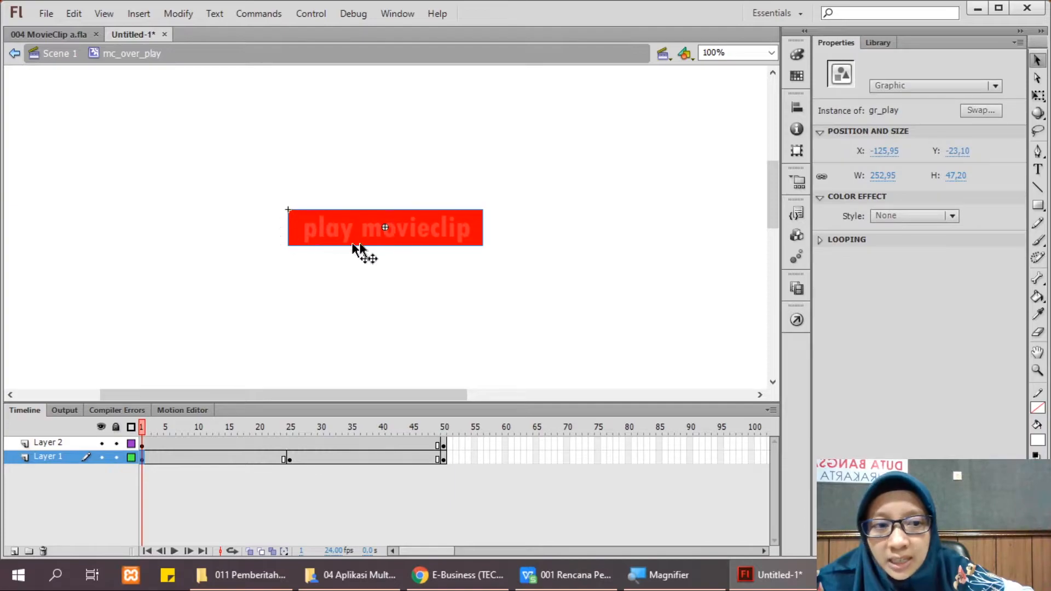
click(911, 218)
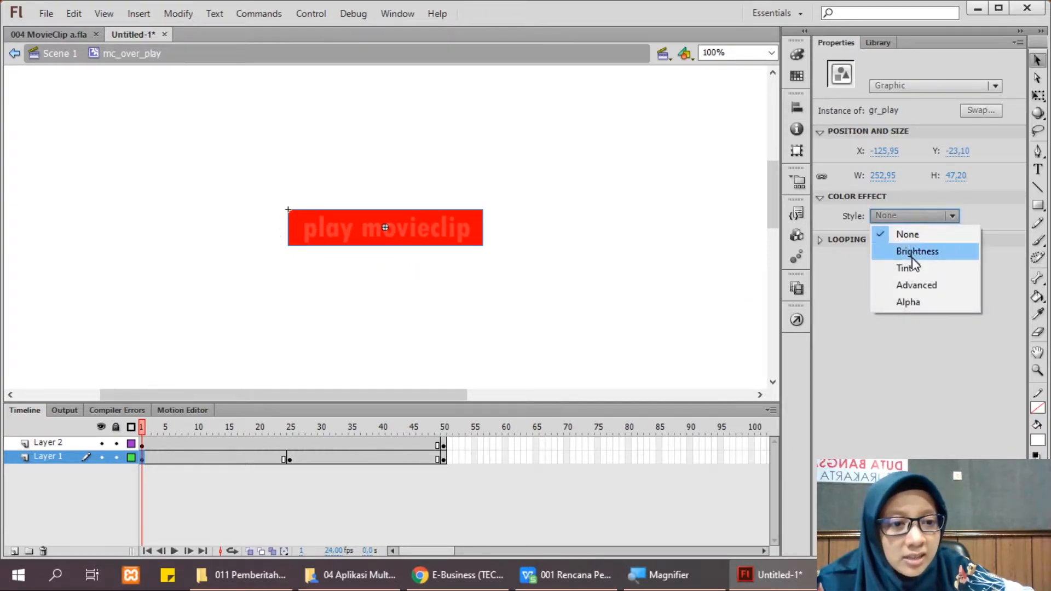
click(914, 269)
drag(876, 260, 951, 241)
drag(875, 281, 898, 282)
click(629, 299)
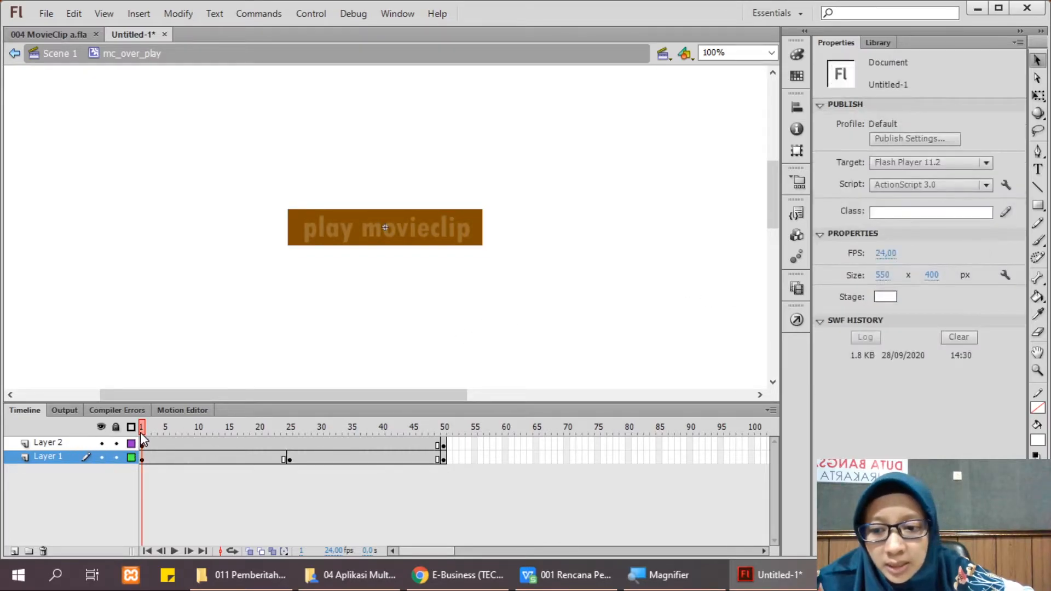
Step: At frame 25, scale the gr_play background up to about 304.95 × 56.90 with Free Transform
click(290, 459)
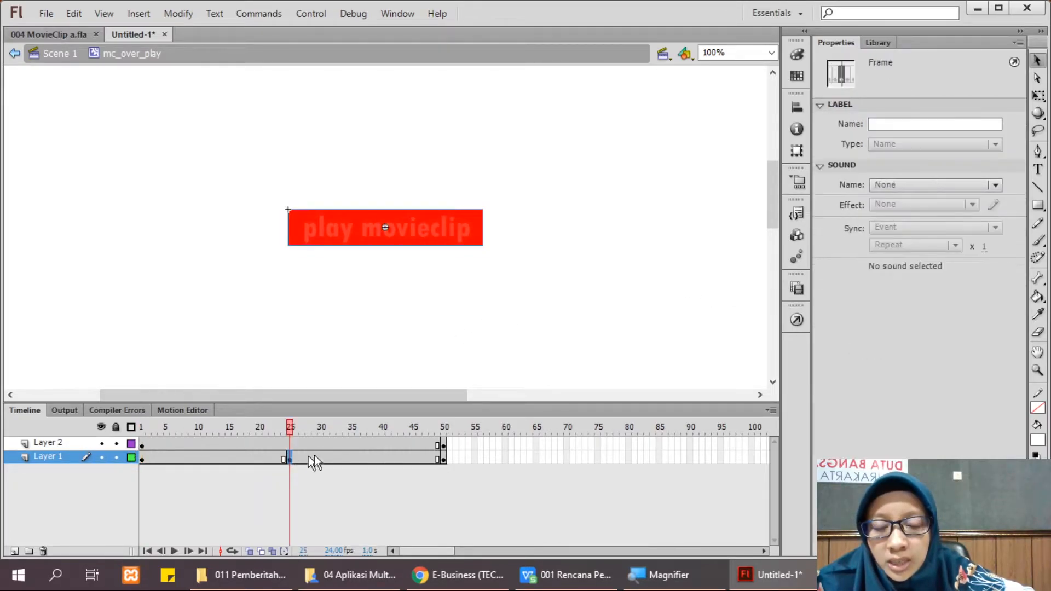
click(386, 228)
key(q)
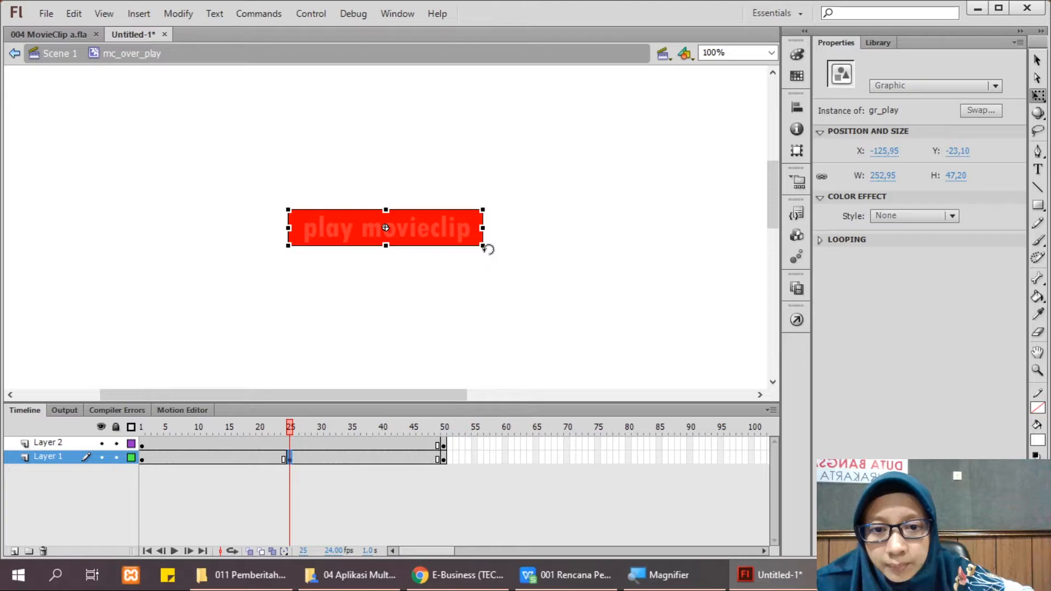
click(459, 244)
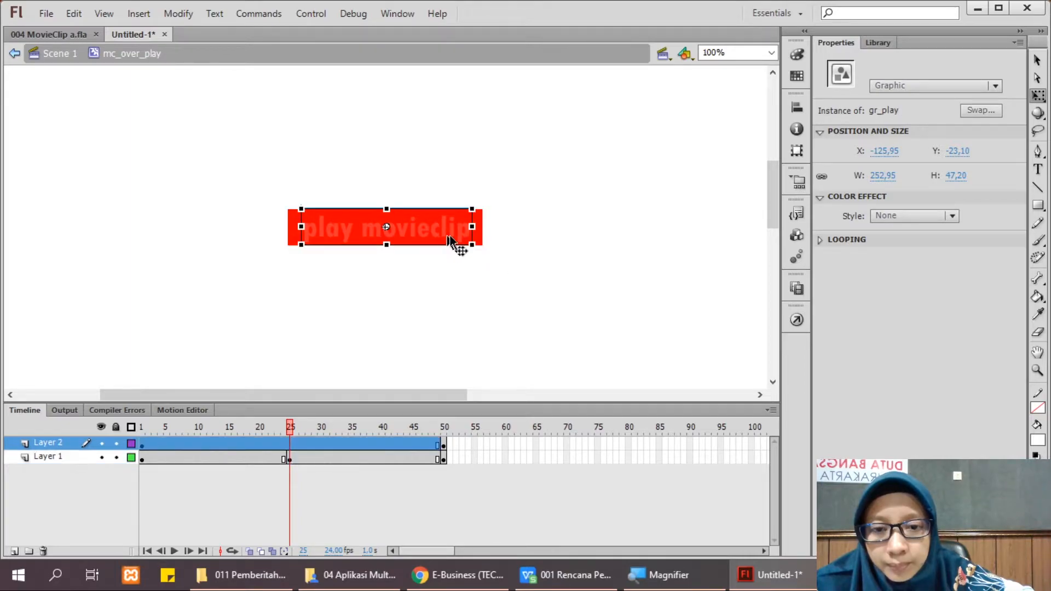
click(480, 244)
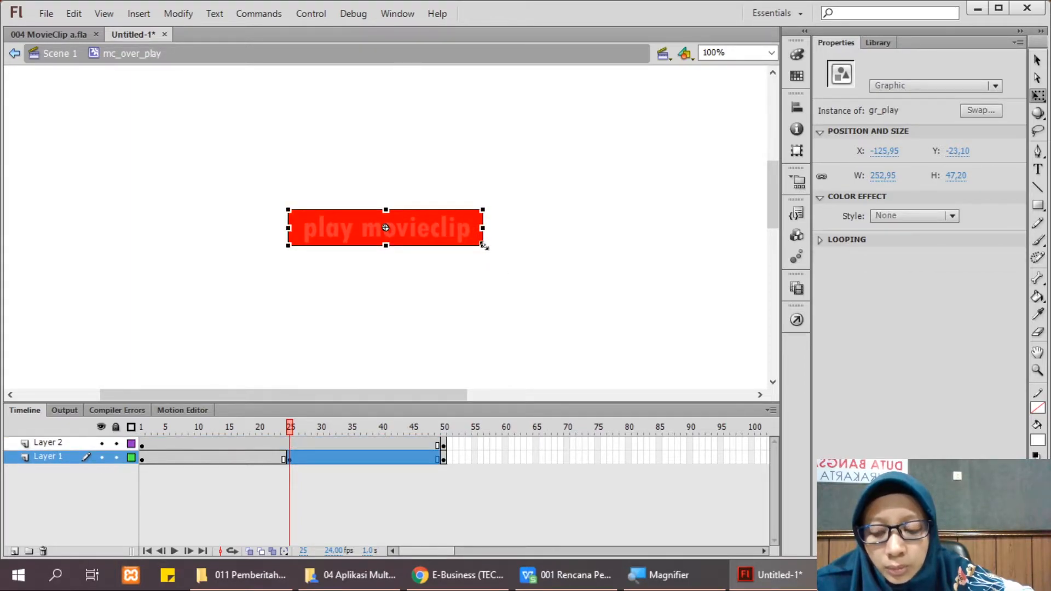
drag(484, 246, 504, 254)
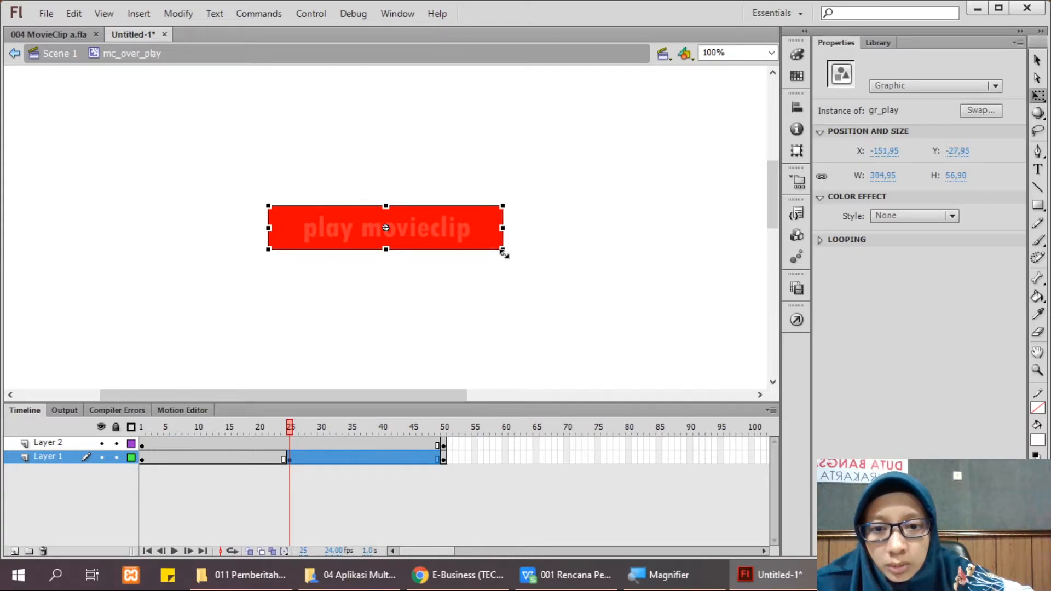
click(500, 295)
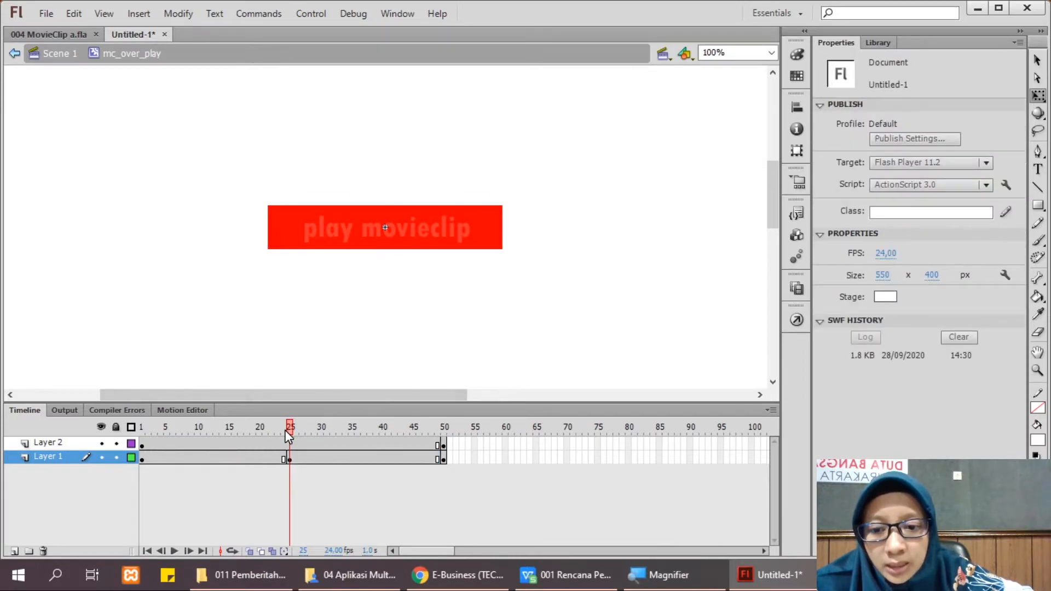
drag(292, 426, 425, 436)
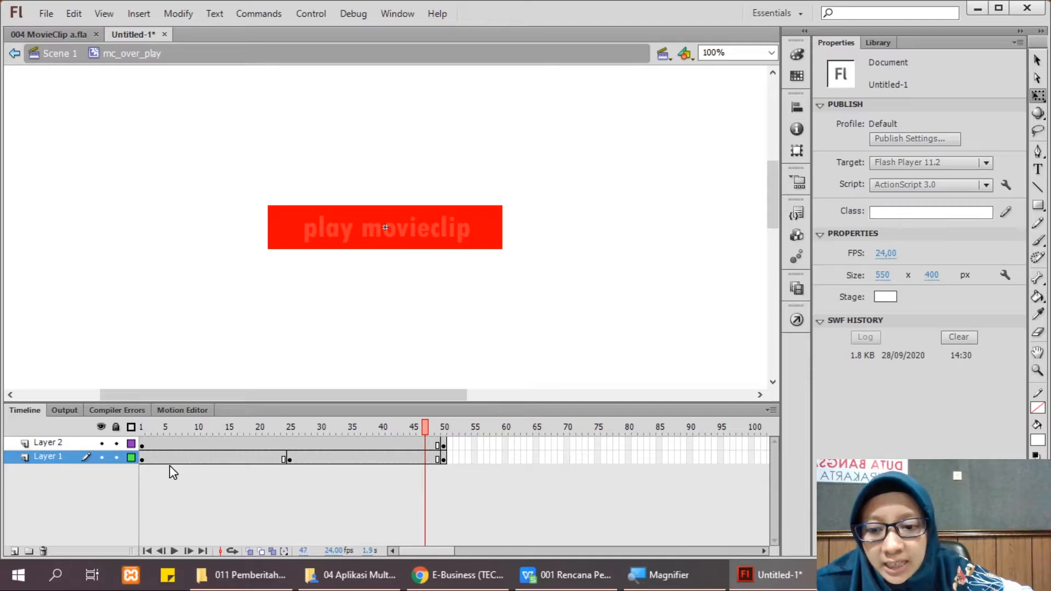
Step: Apply classic tweens to Layer 2 and to both Layer 1 spans (1–25, 25–50), then preview
click(288, 446)
right_click(288, 446)
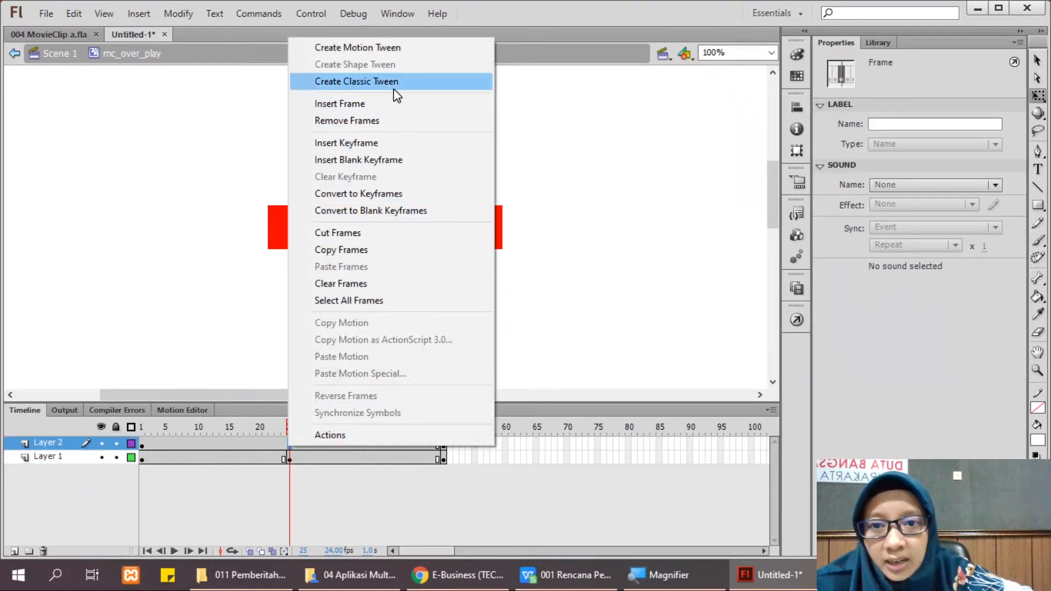
click(396, 82)
click(203, 459)
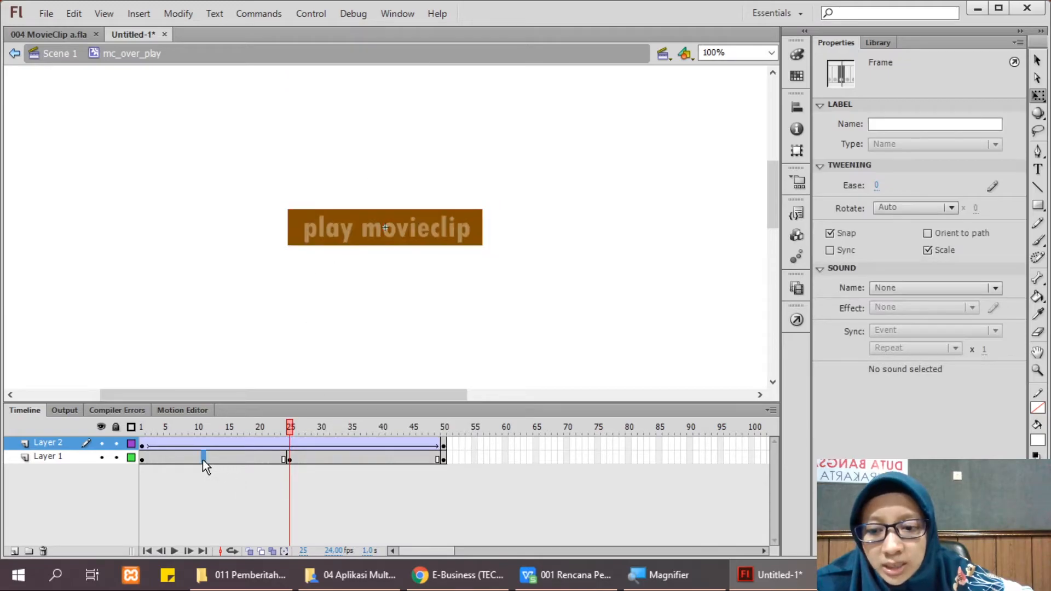
right_click(203, 459)
click(277, 99)
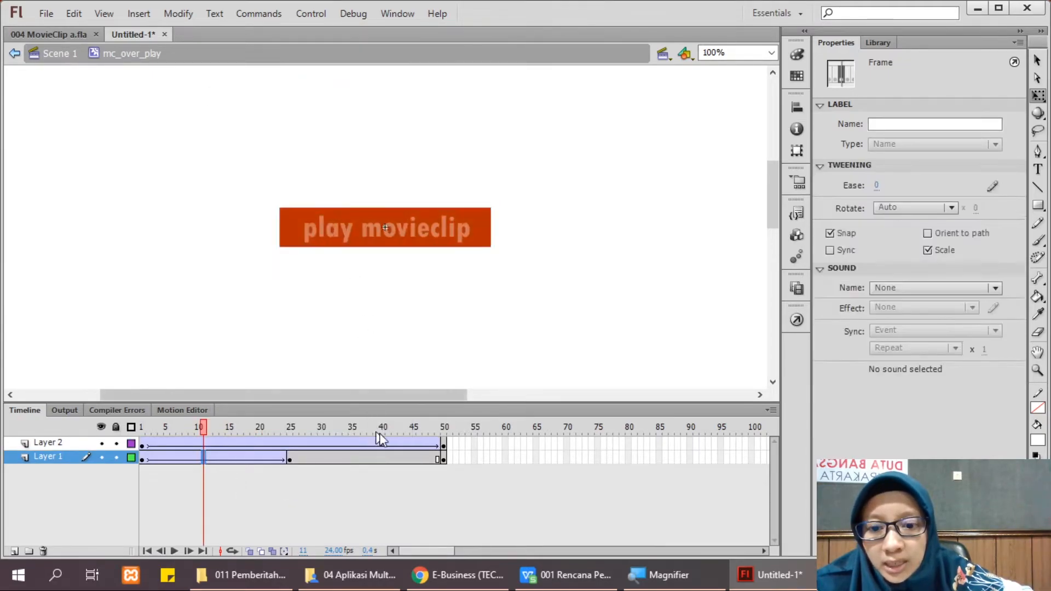
right_click(380, 459)
click(446, 94)
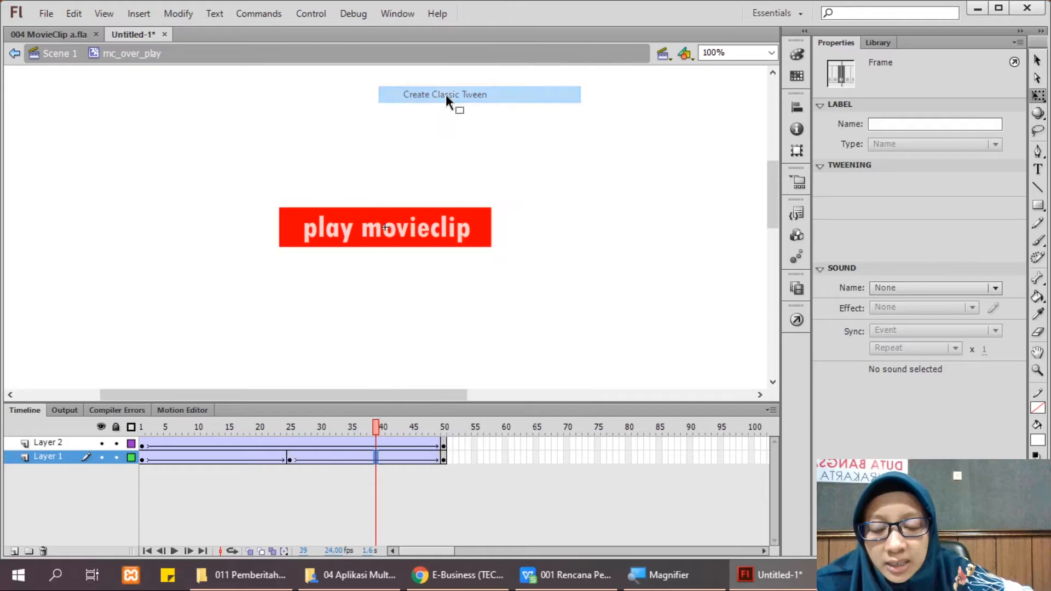
mouse_move(140, 426)
mouse_down()
mouse_move(448, 431)
mouse_move(142, 415)
mouse_move(442, 417)
mouse_move(147, 433)
mouse_move(442, 431)
mouse_move(133, 418)
mouse_up()
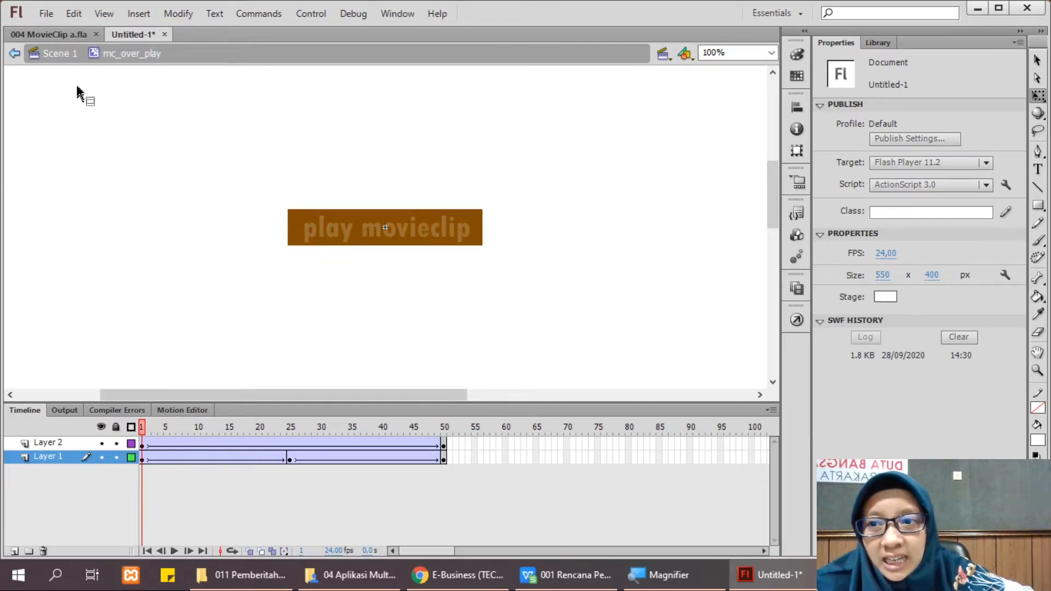
Step: Open the PlayMovieclip button from the Library and delete the red graphic from its Over state
click(61, 55)
click(879, 42)
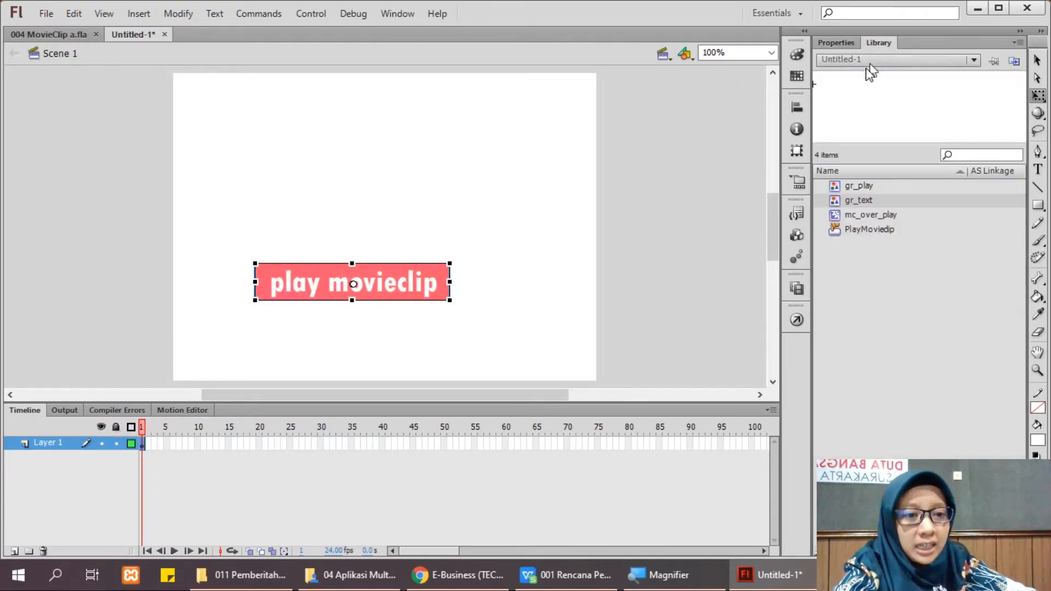
double_click(840, 230)
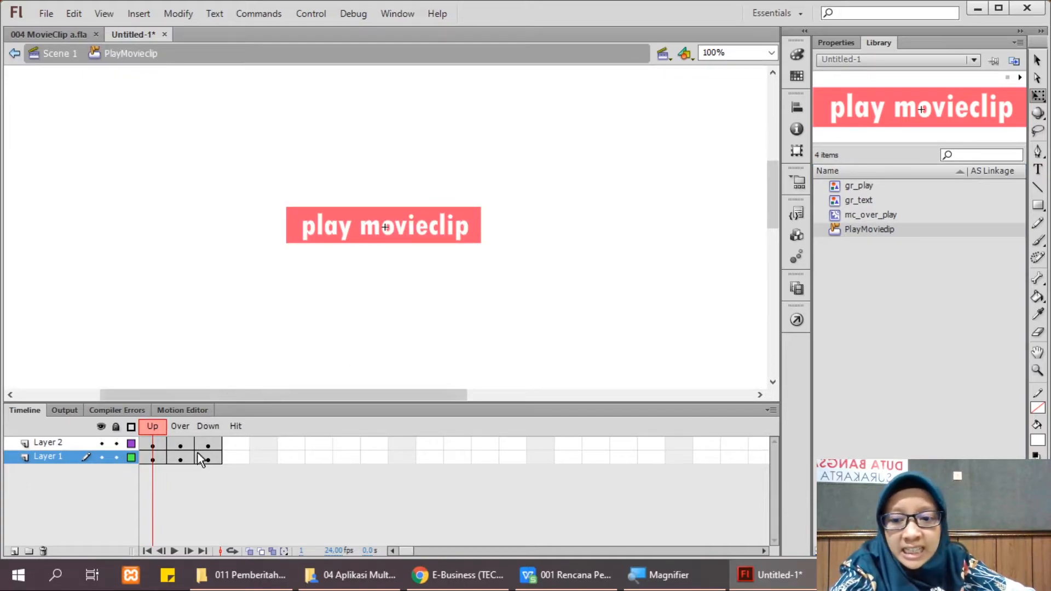
drag(181, 445, 180, 465)
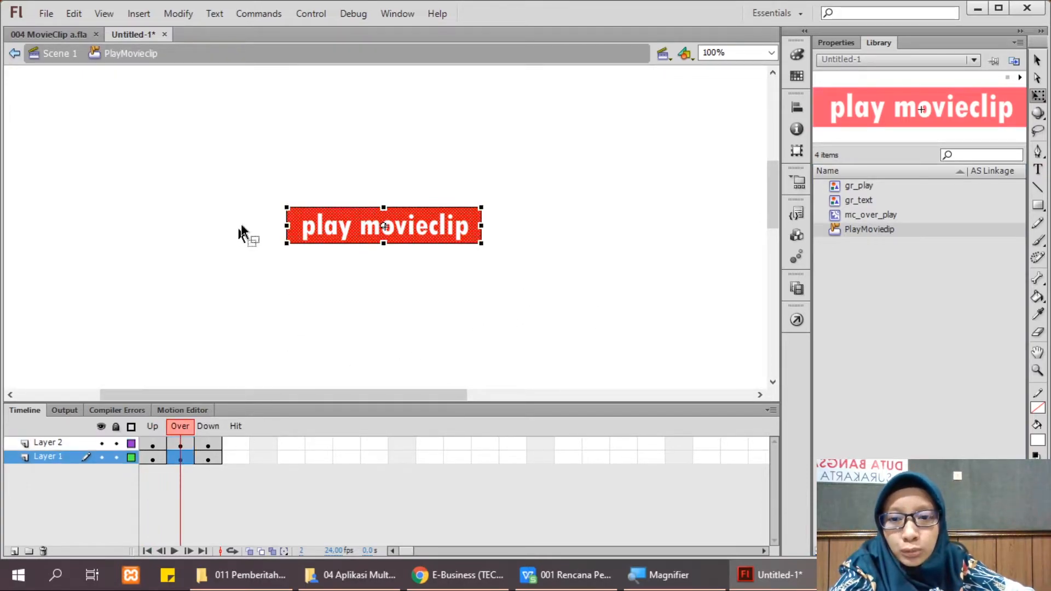
click(246, 193)
drag(440, 256, 547, 278)
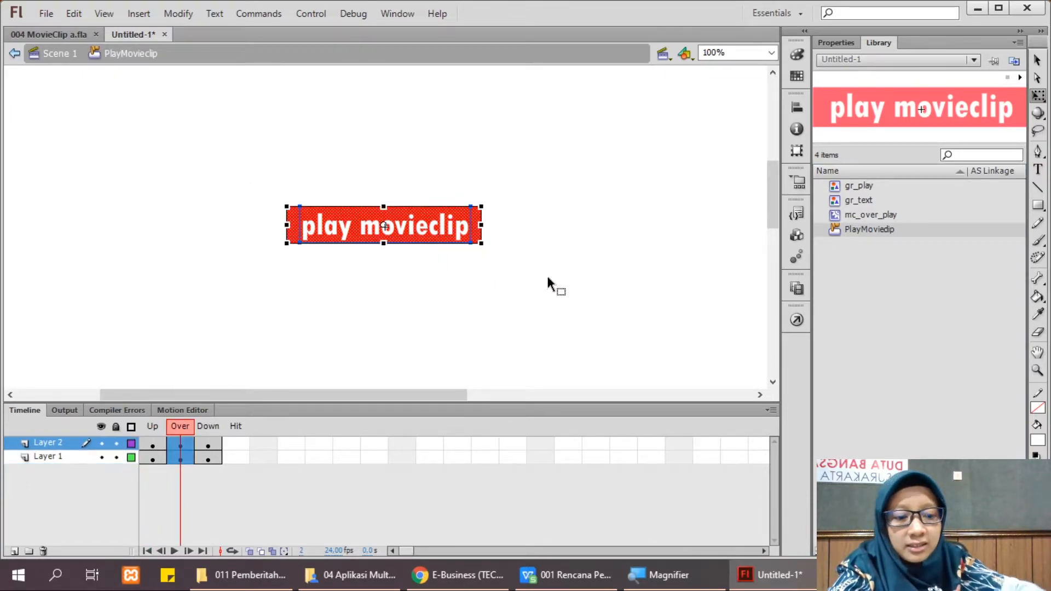
key(Delete)
Step: Place the mc_over_play movie clip in Layer 1's Over keyframe and return to Scene 1
click(180, 459)
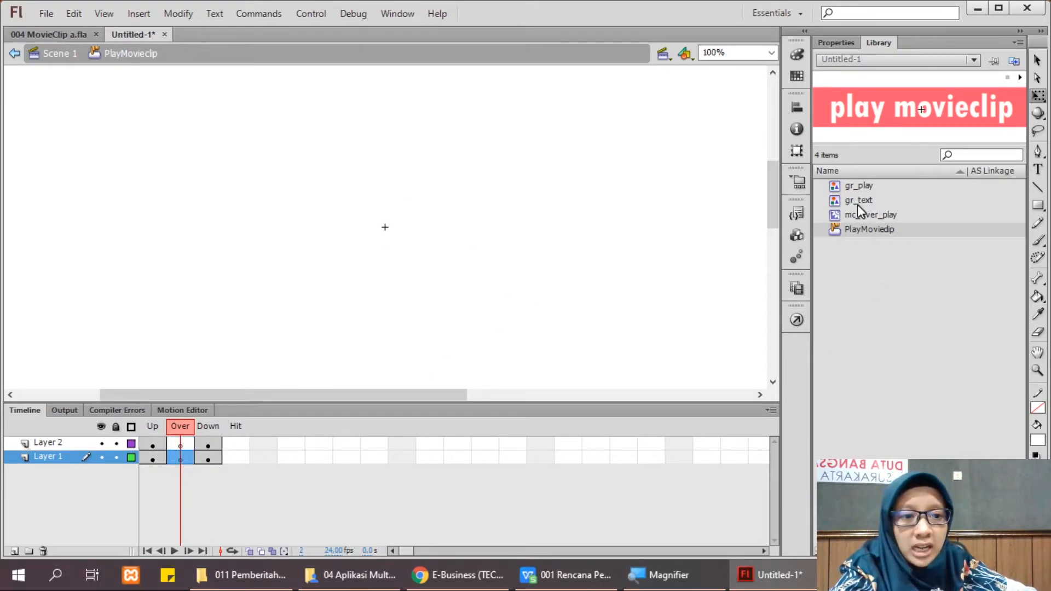
drag(852, 215, 386, 229)
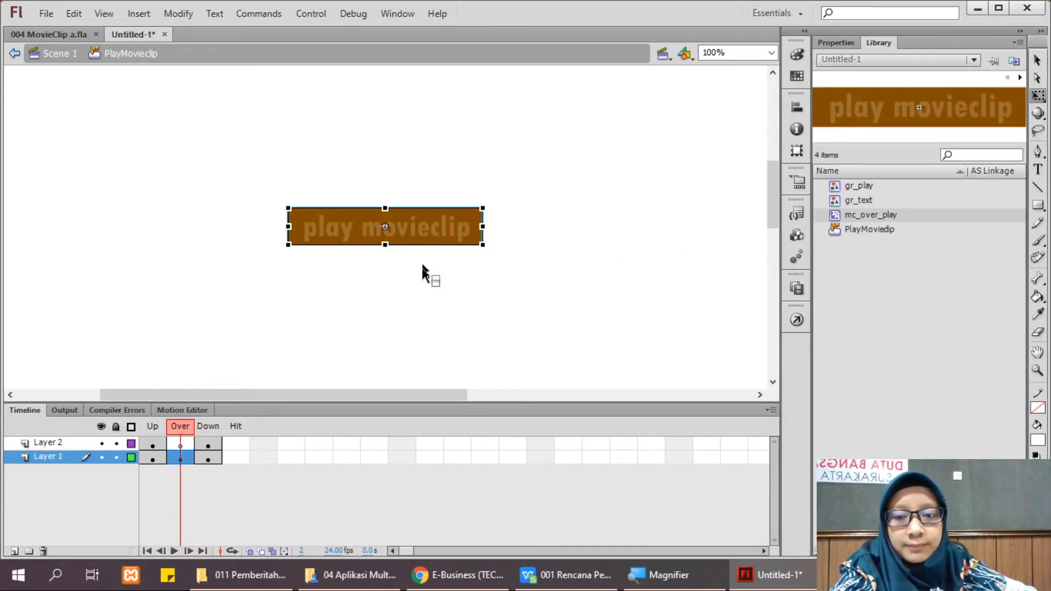
click(416, 317)
click(60, 55)
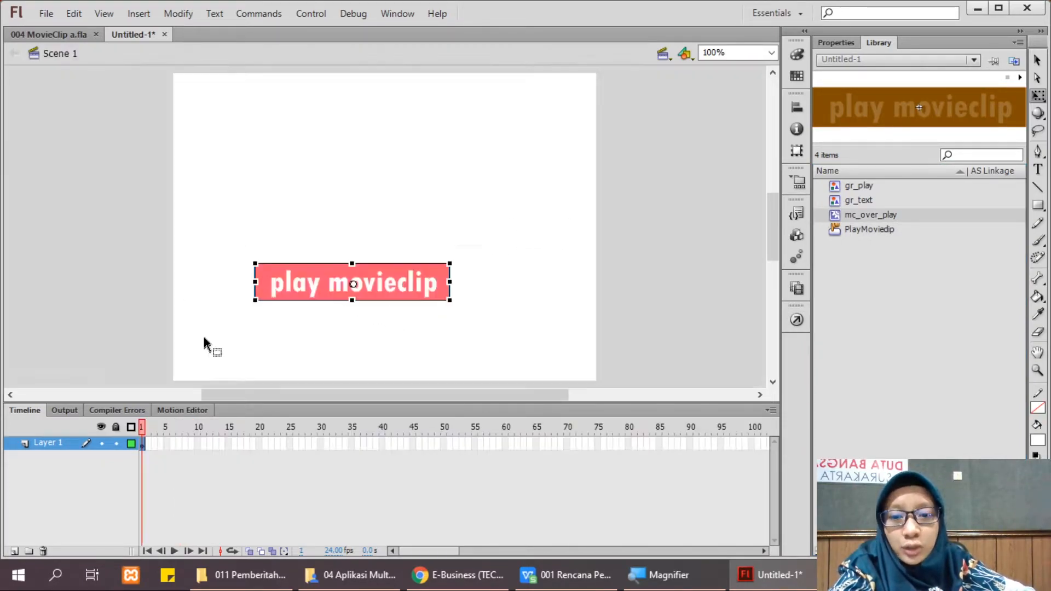
Step: Test the movie with Ctrl+Enter to try the play movieclip button
key(ctrl+Return)
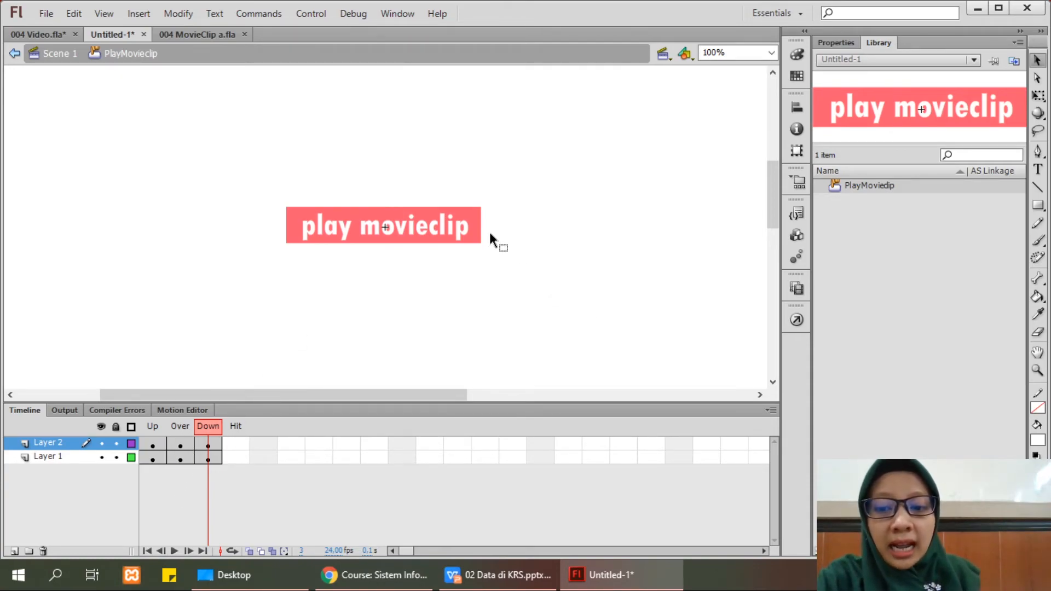
Step: Select Layer 1's Down frame and switch its fill type to Linear gradient
click(475, 222)
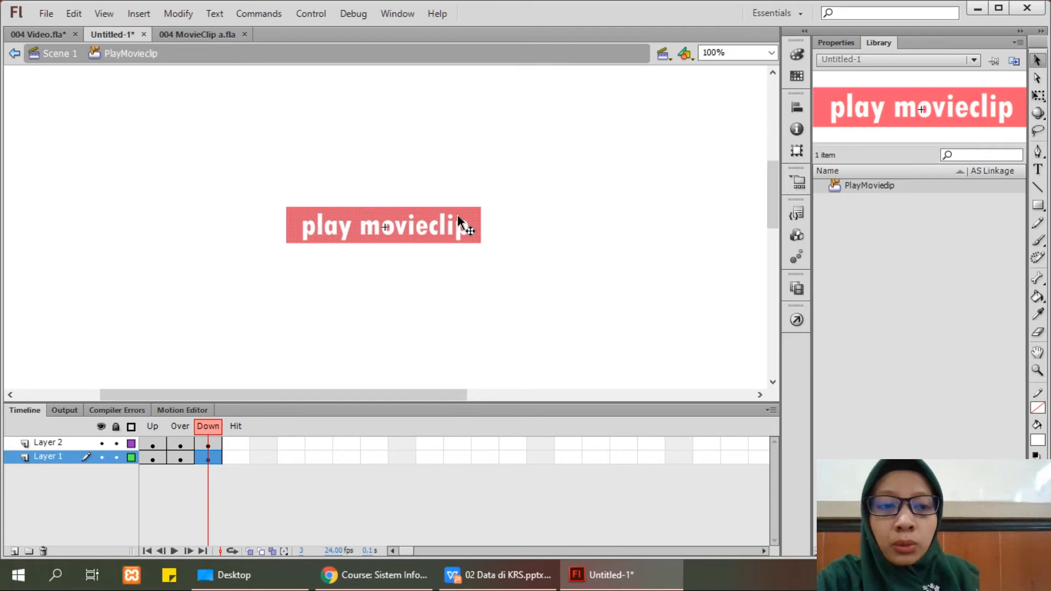
click(798, 53)
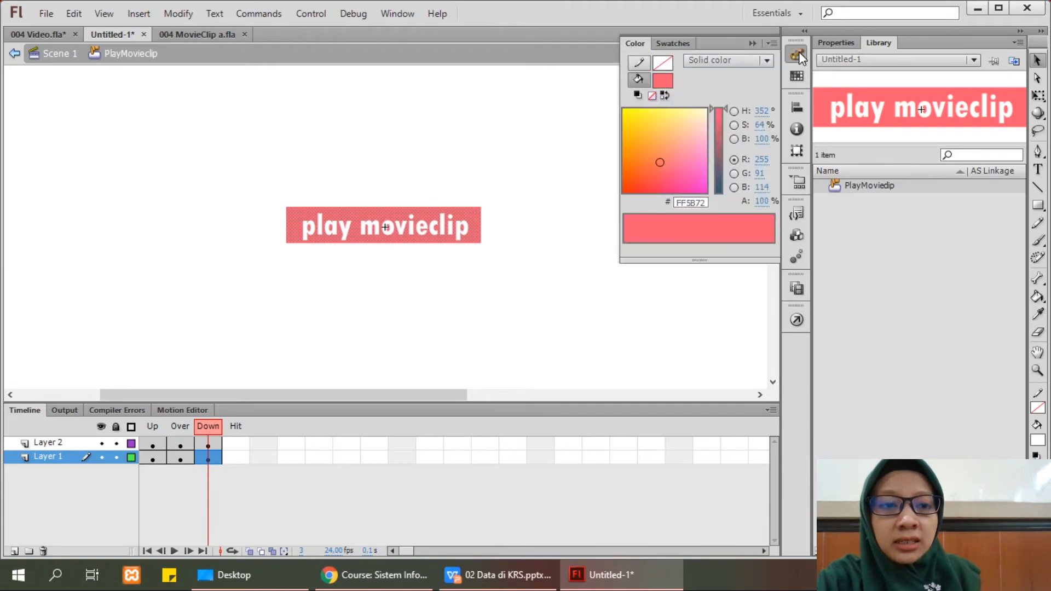
click(718, 65)
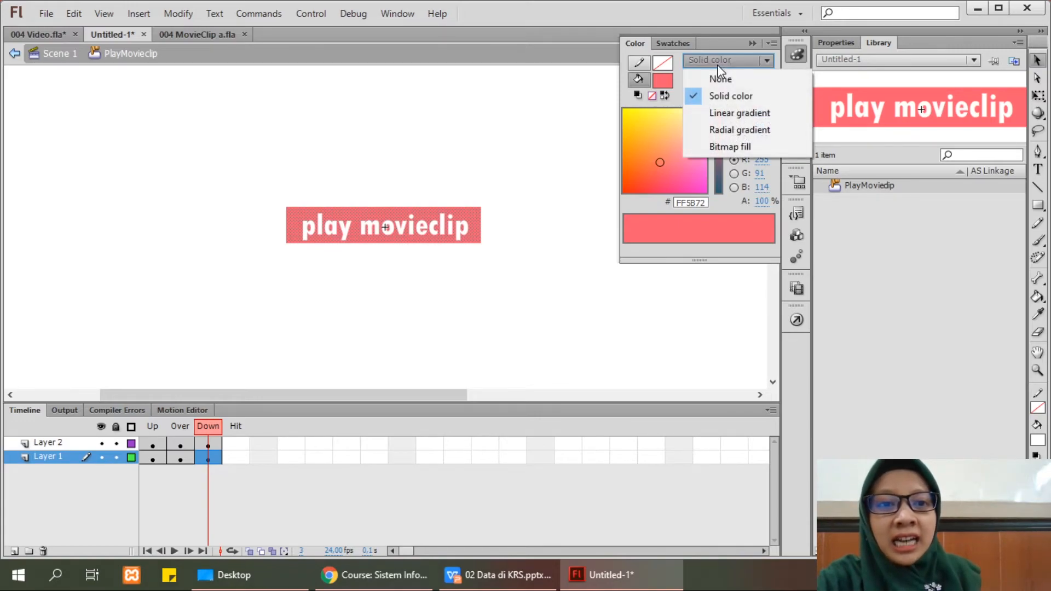
click(718, 111)
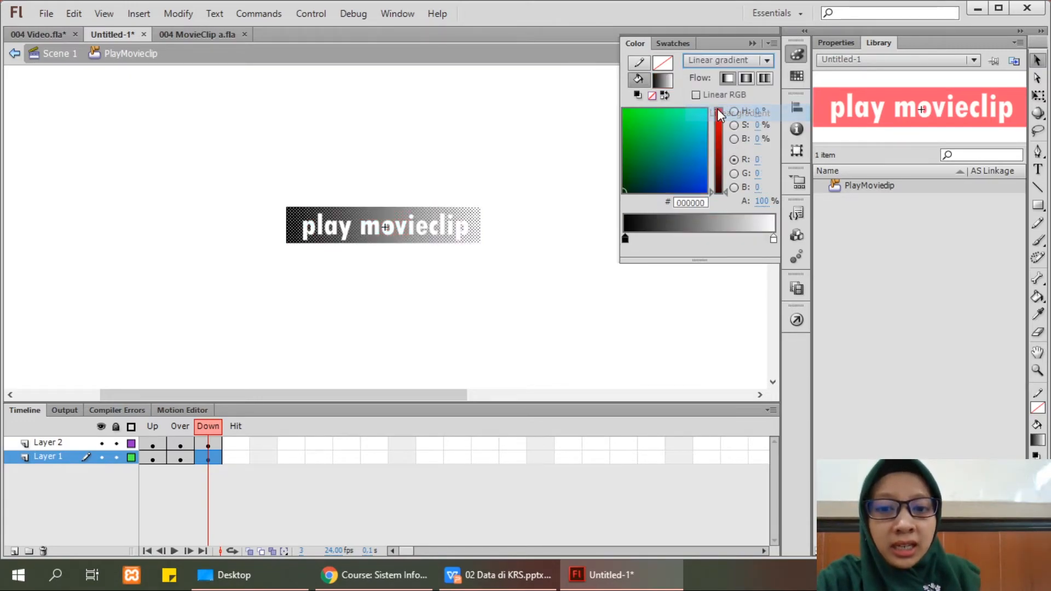
Step: Set the gradient stops to green #00E136 and yellow #FFD168, the yellow at 50% alpha
click(625, 239)
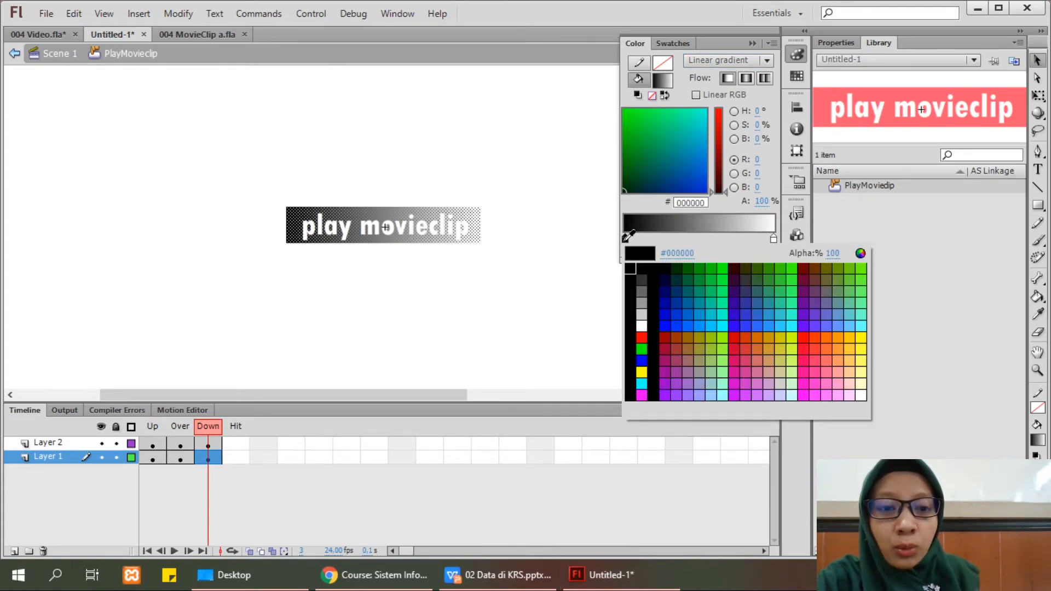
click(643, 121)
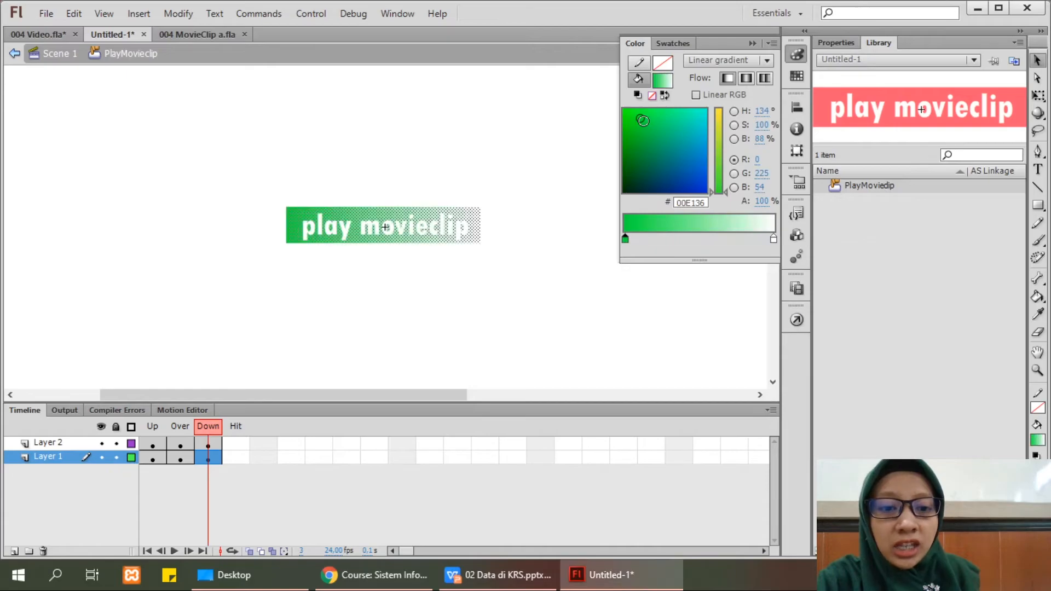
click(774, 239)
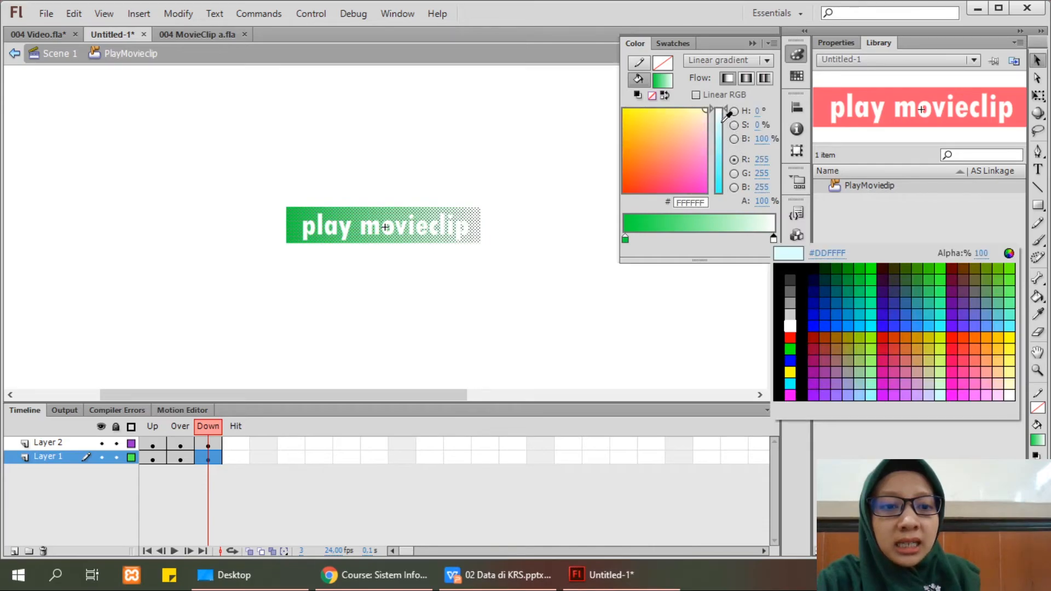
click(661, 125)
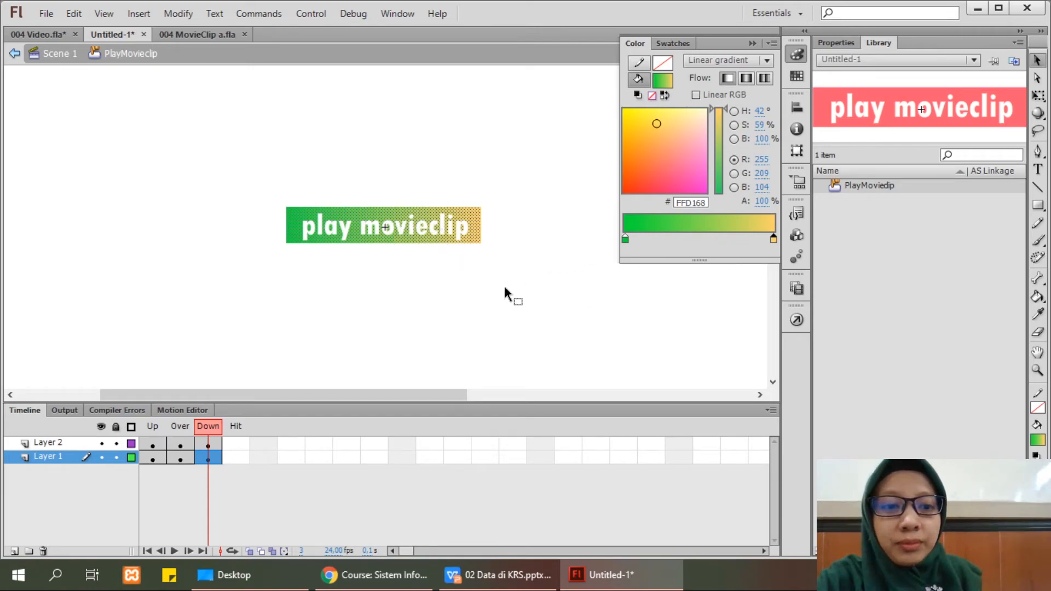
click(762, 201)
text(50)
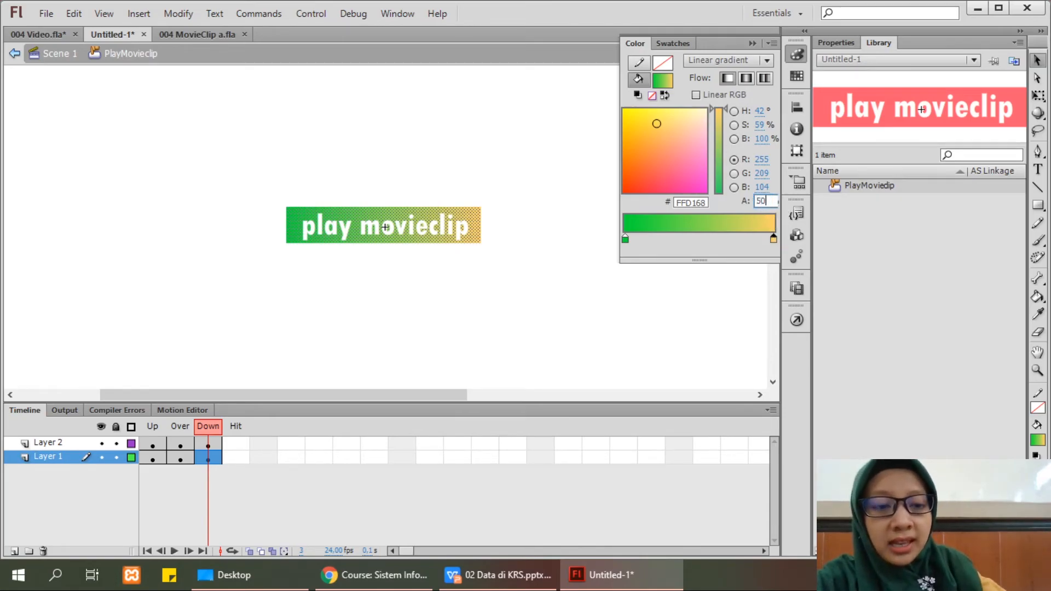
key(Return)
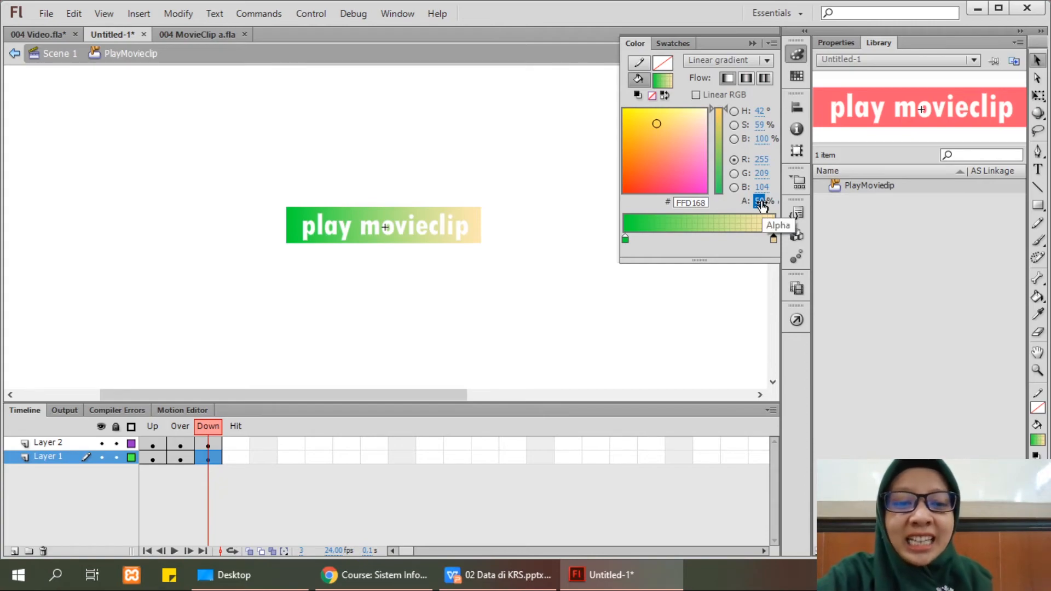
click(537, 170)
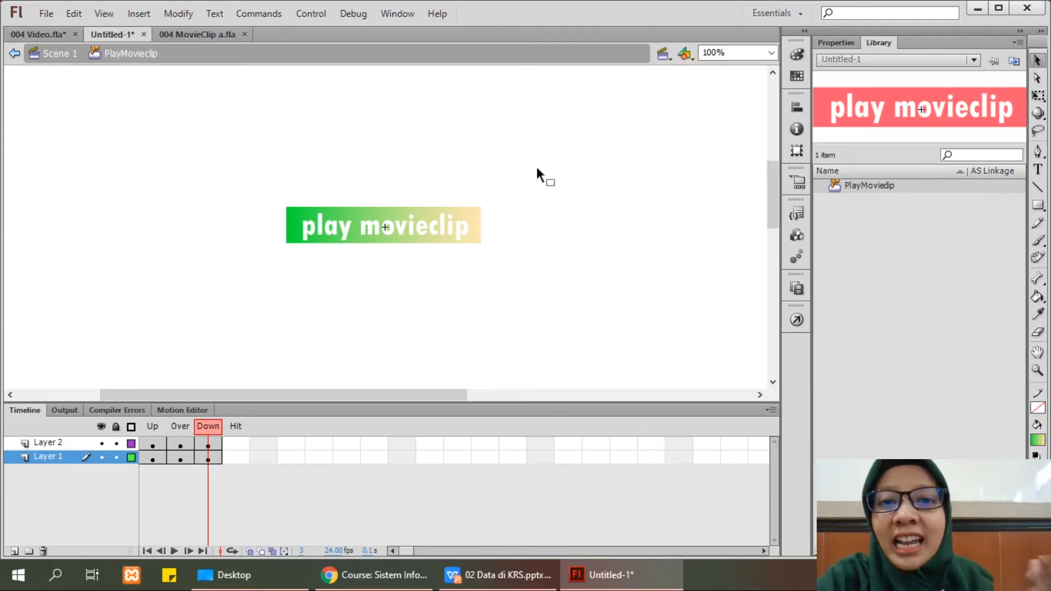